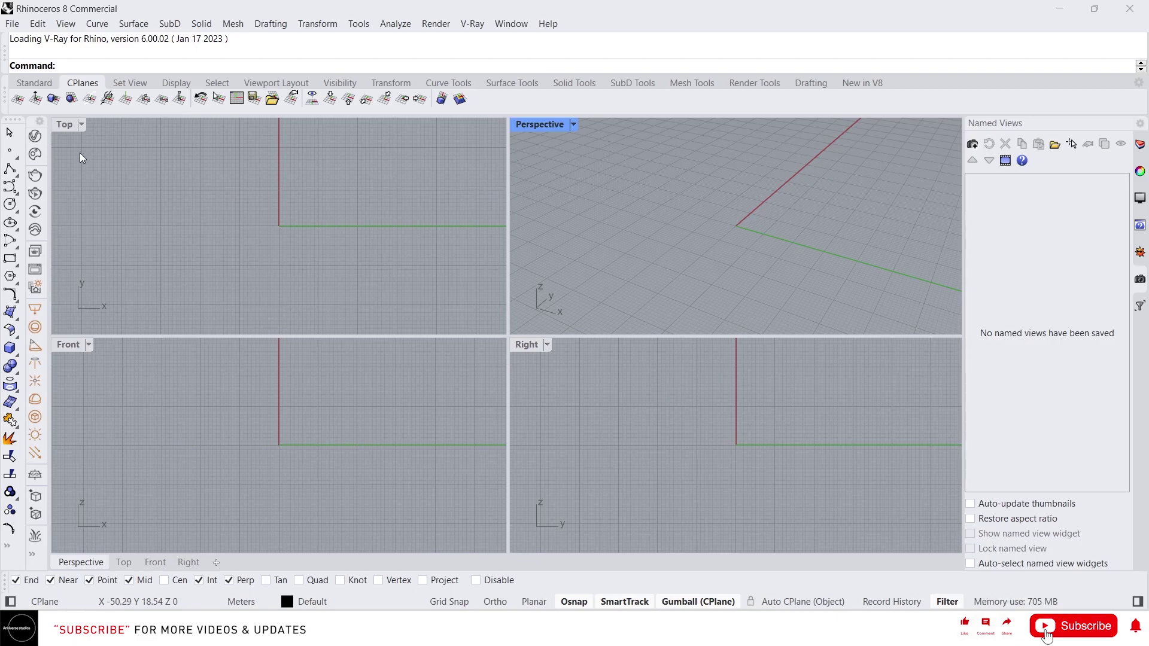
Step: Maximize the Top viewport so it alone fills the empty metric workspace
double_click(65, 130)
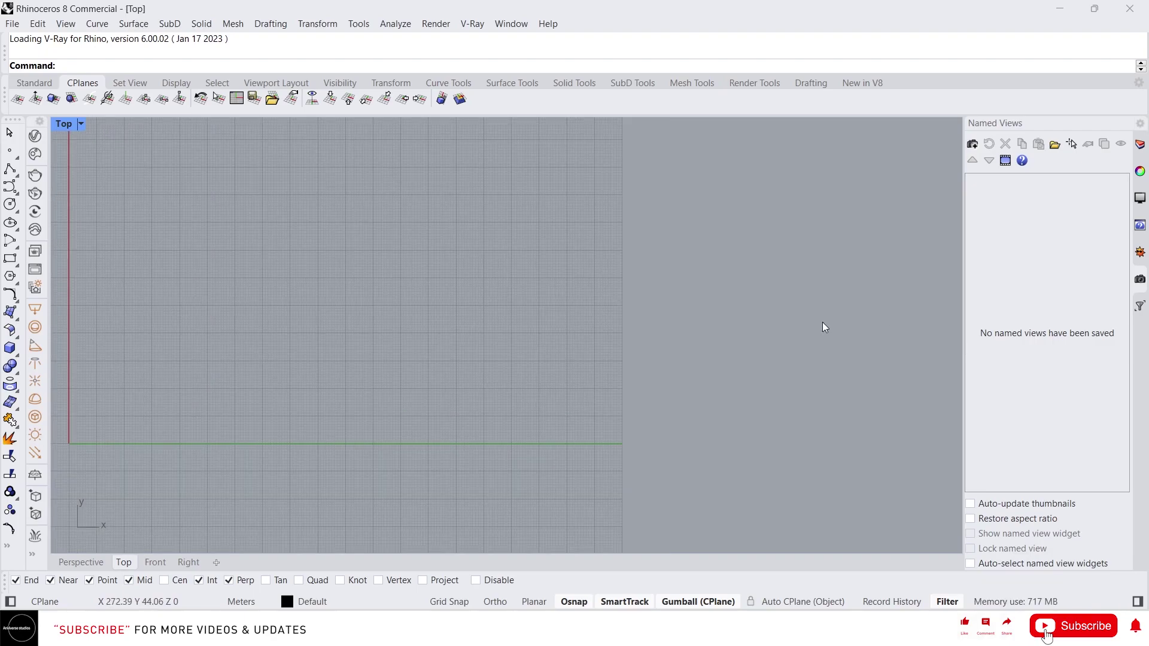
Step: Draw a large rectangle in the Top view from two picked corners
text(re)
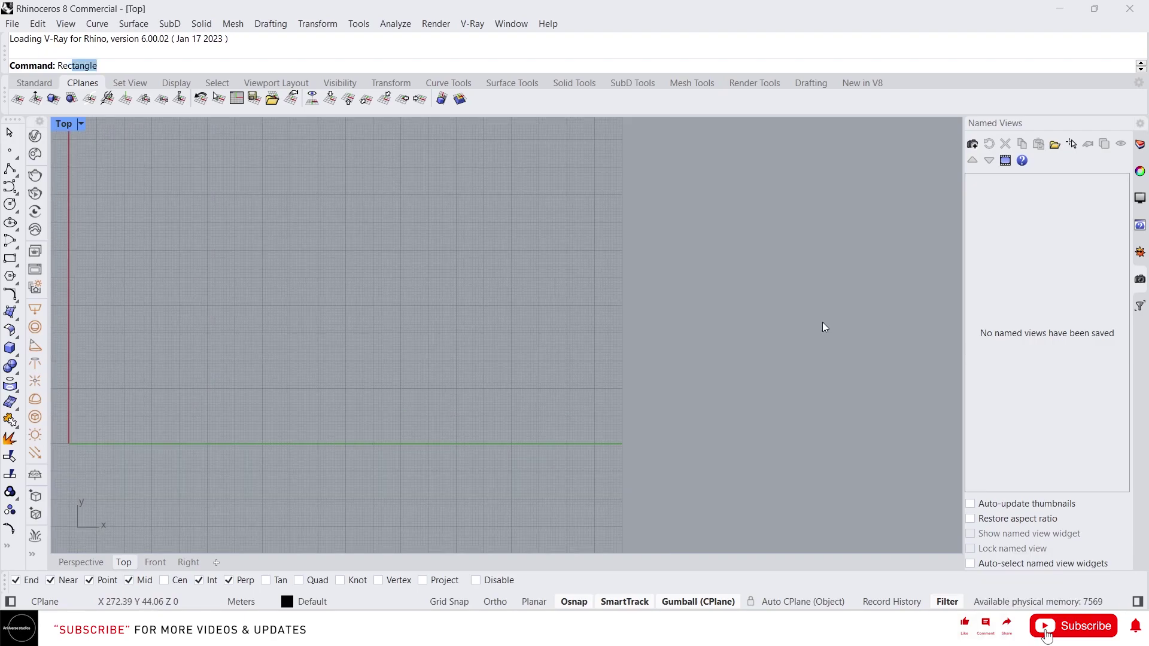
key(Return)
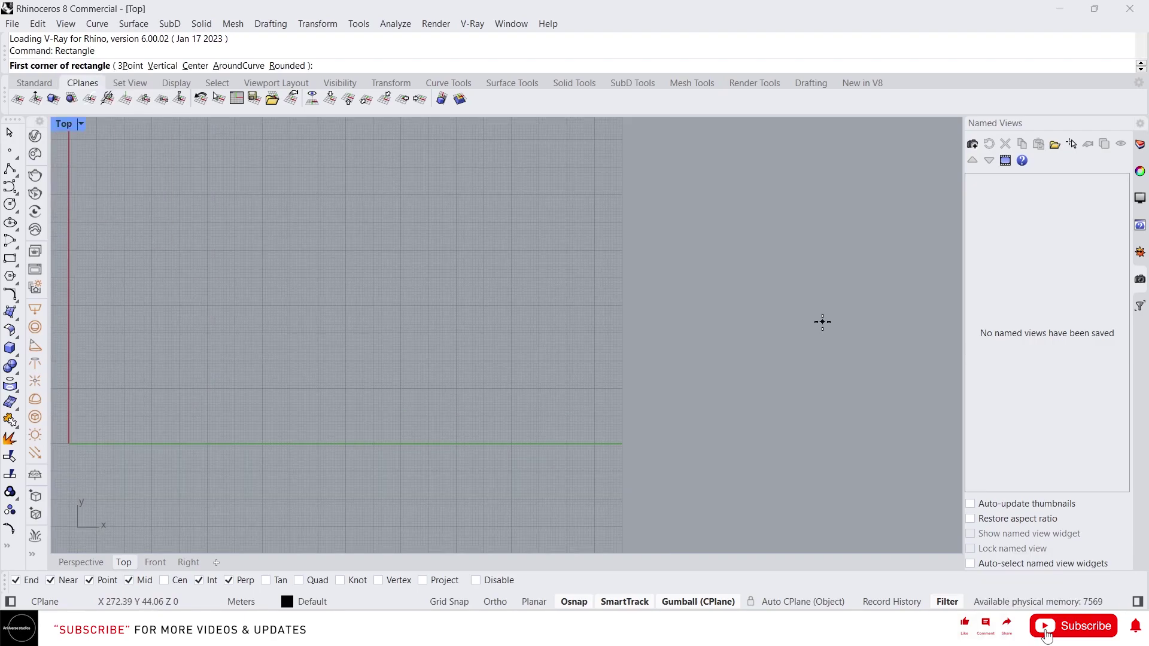
click(174, 201)
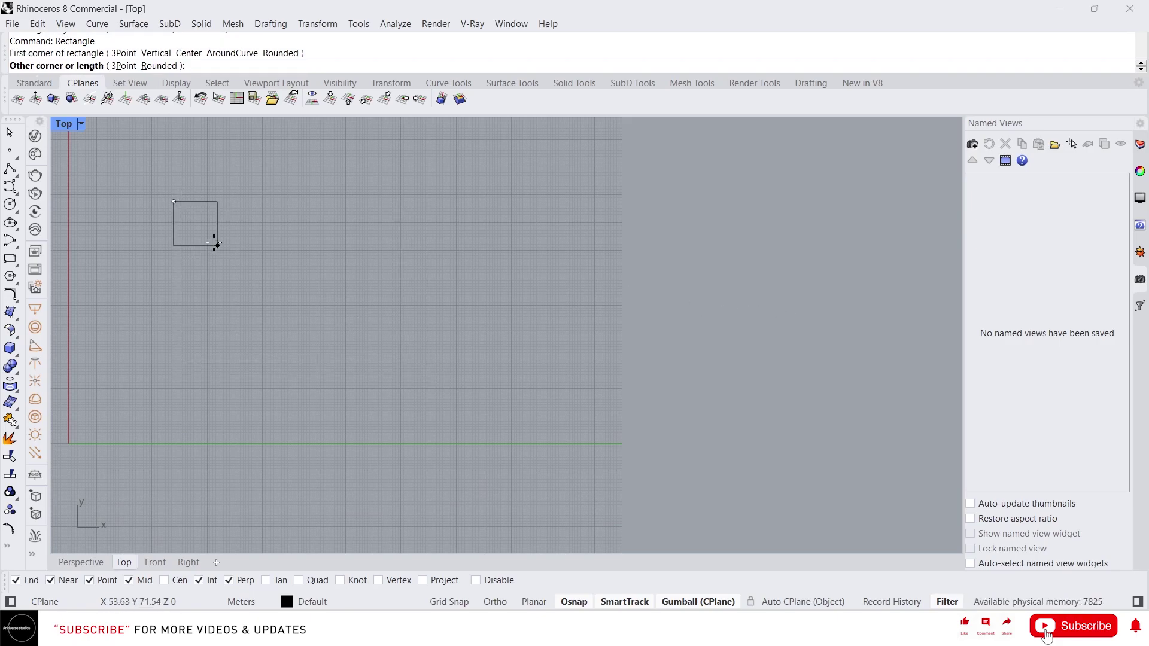
click(487, 381)
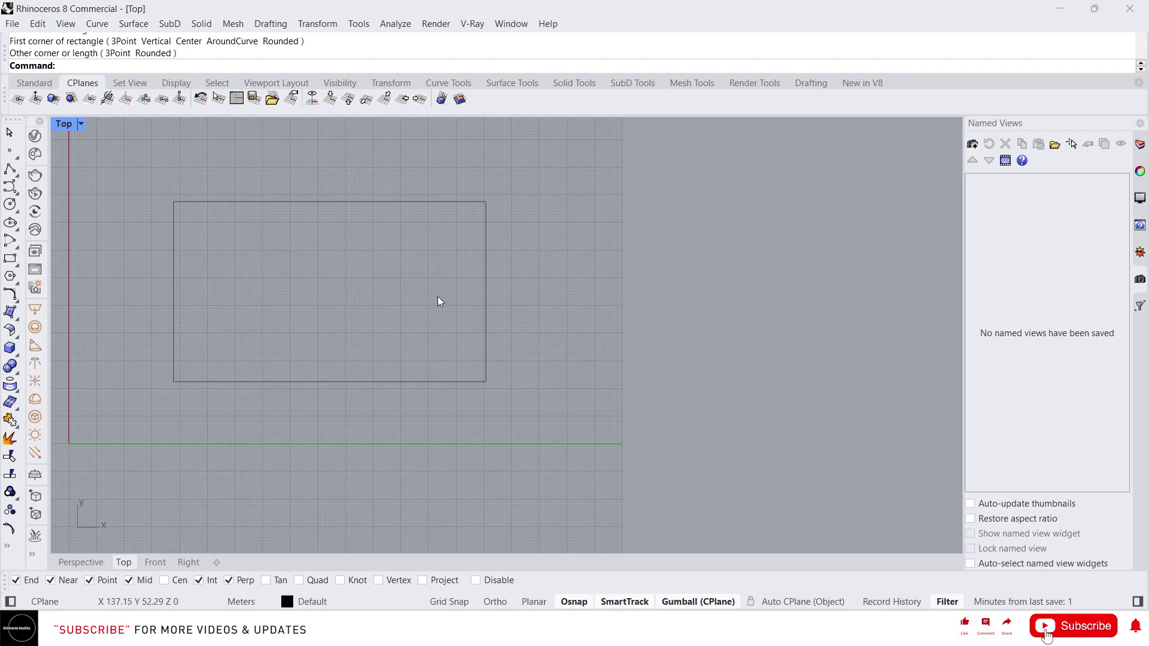
Step: Draw a second rectangle below the origin, 30 long and 50 wide
right_click(357, 272)
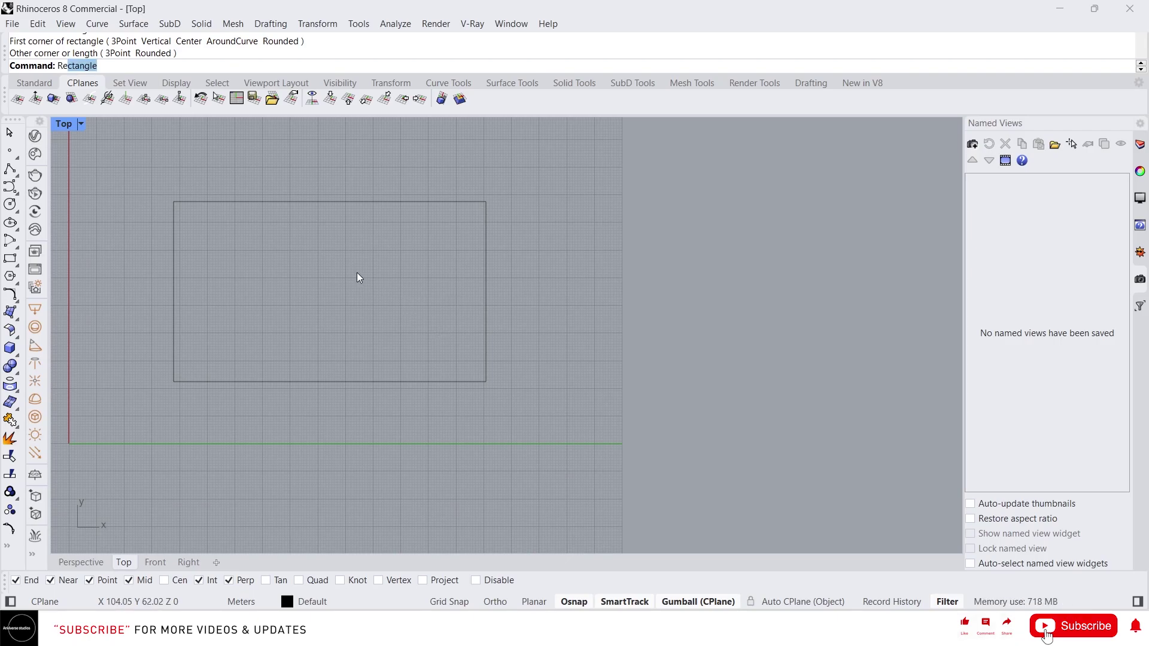
right_drag(421, 315, 620, 124)
scroll(634, 149, down, 2)
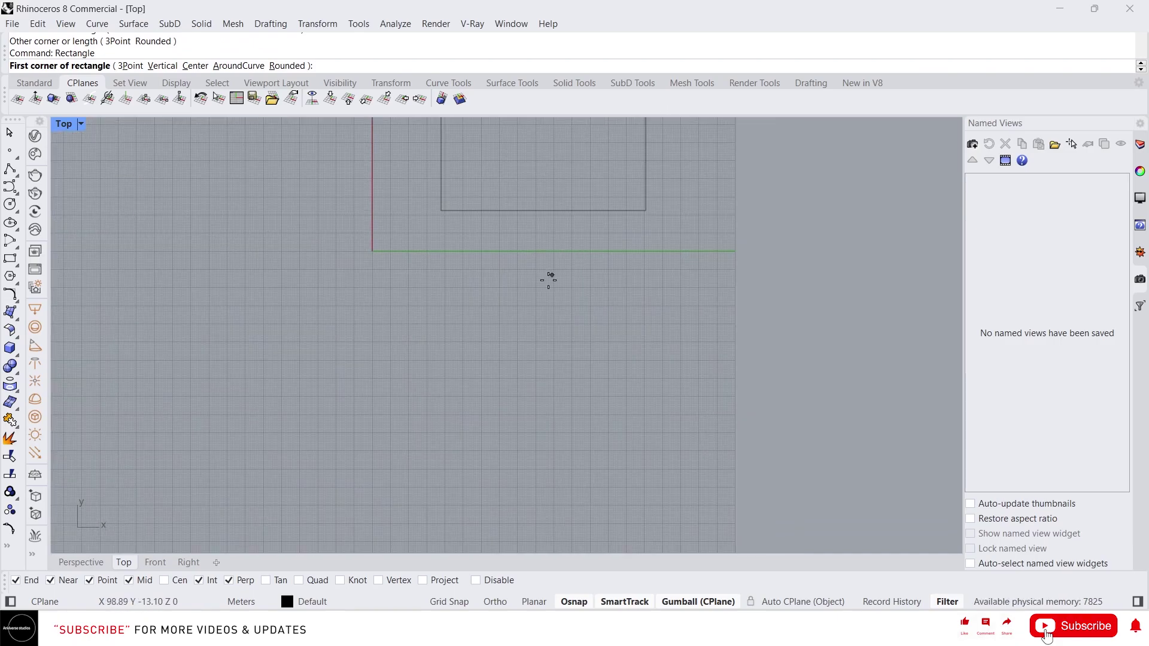
right_drag(527, 299, 521, 334)
scroll(521, 334, up, 1)
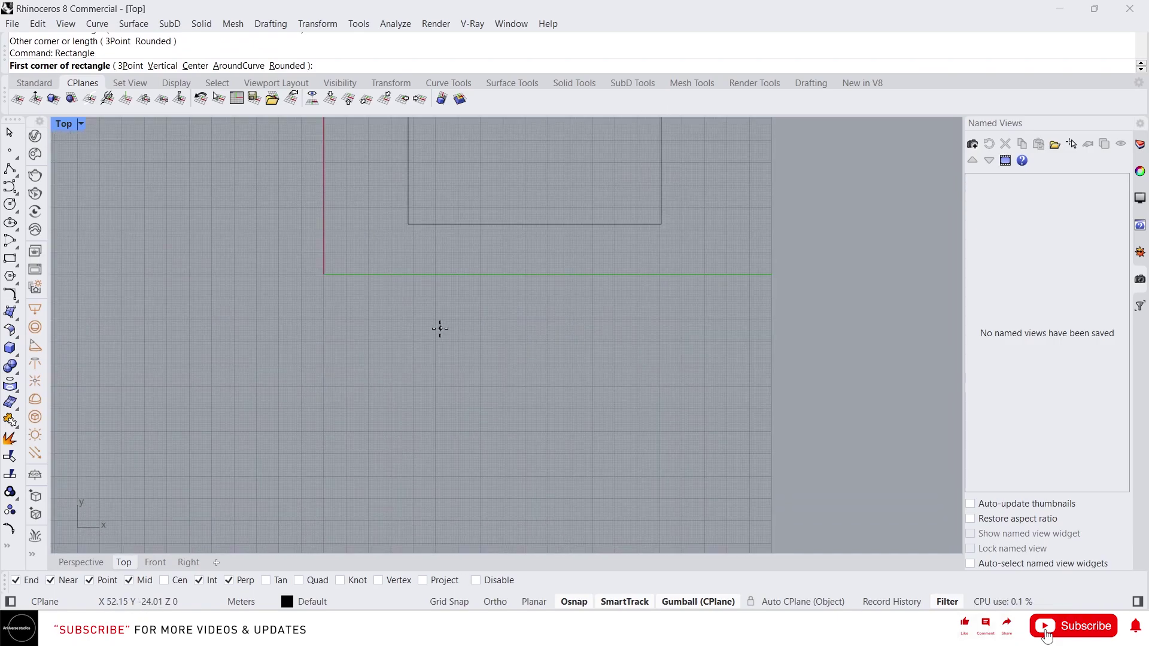
click(383, 308)
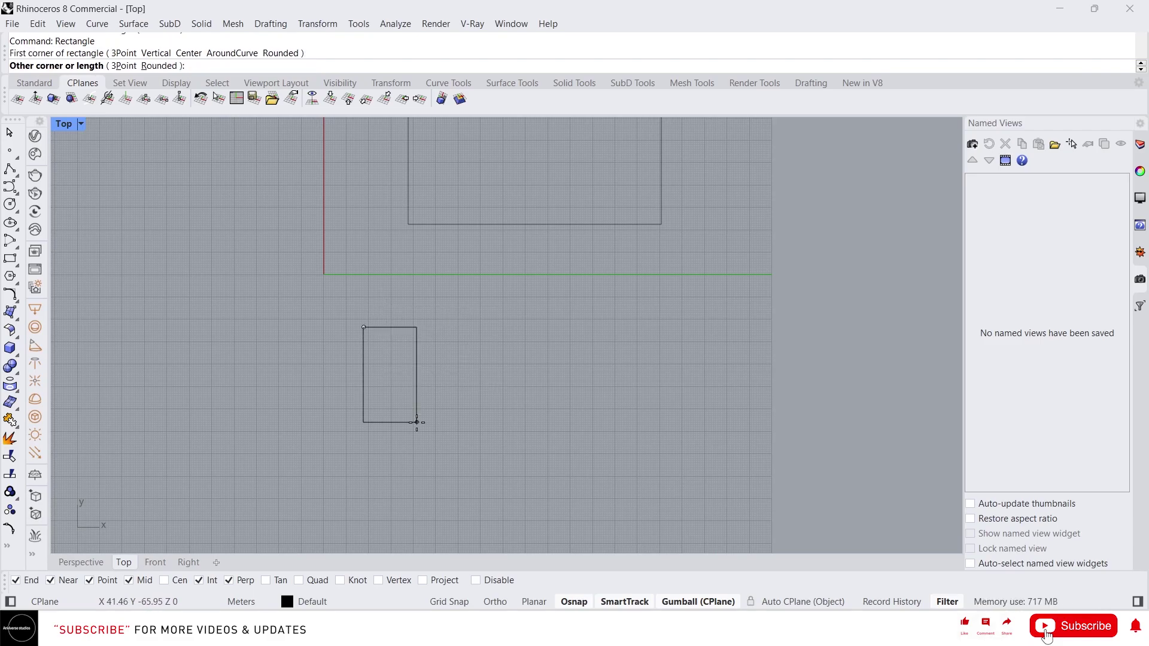
text(30)
key(Return)
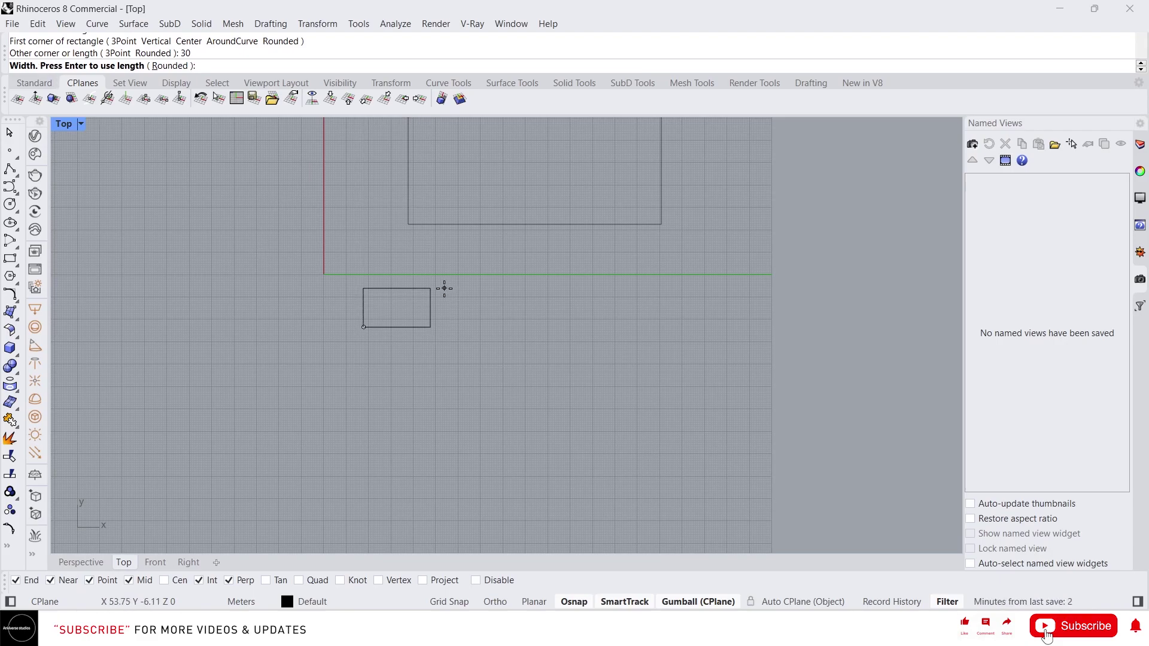
text(50)
key(Return)
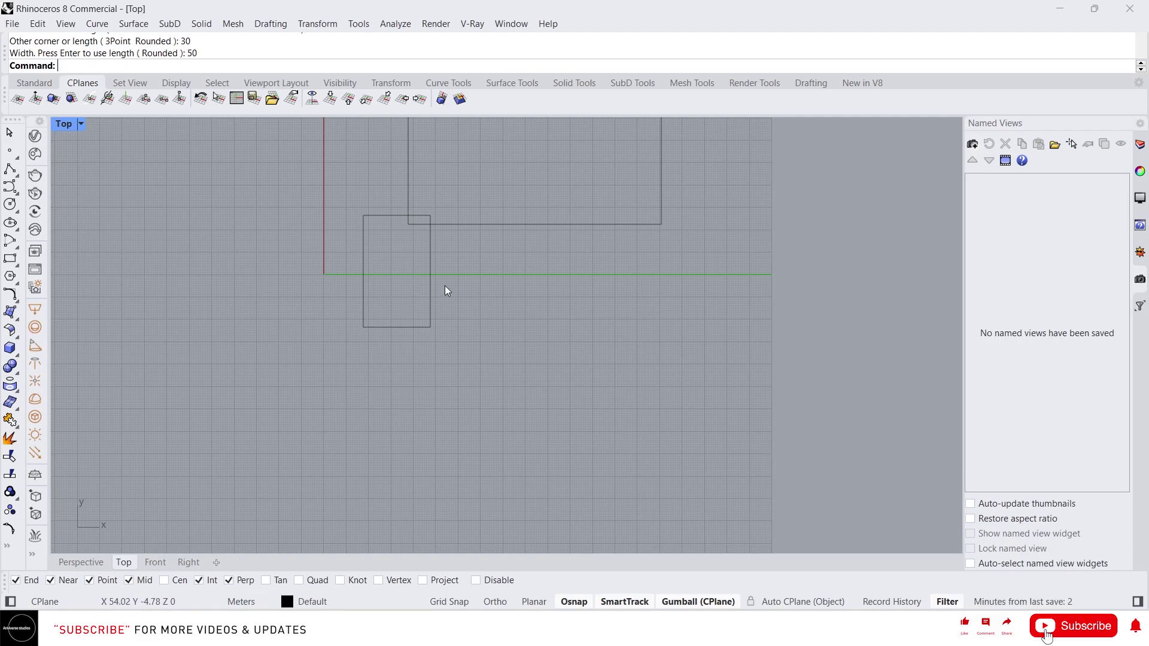
text(rectangle)
key(Return)
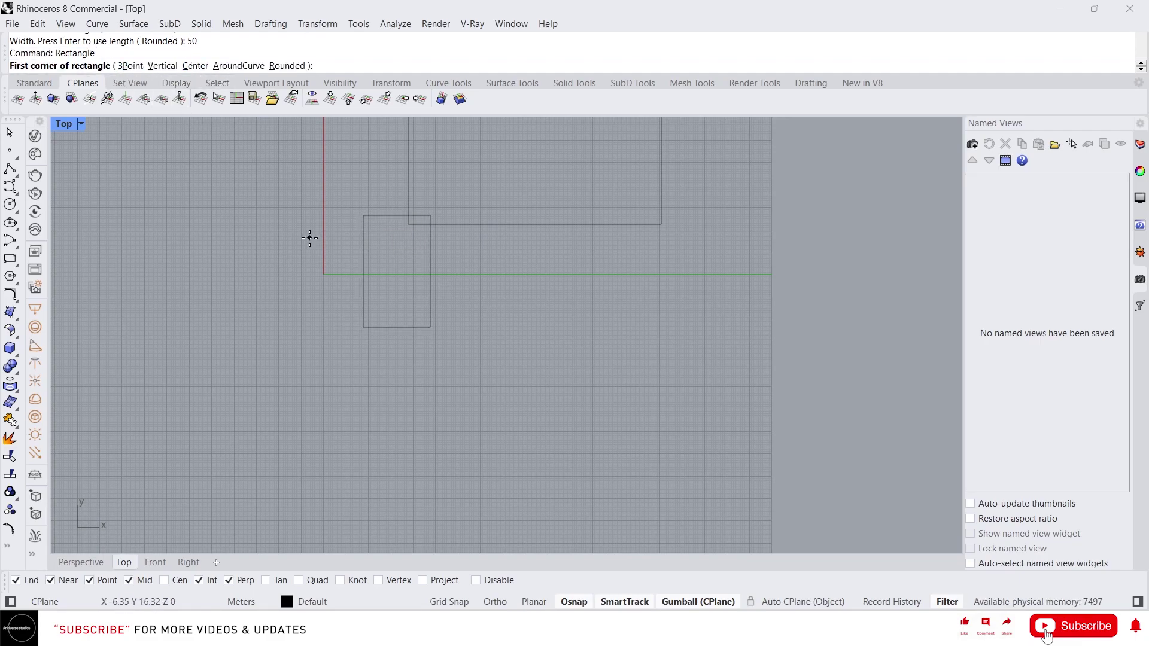
Step: Place seven point objects scattered across the Top view with Multiple Points
key(Escape)
scroll(494, 243, down, 2)
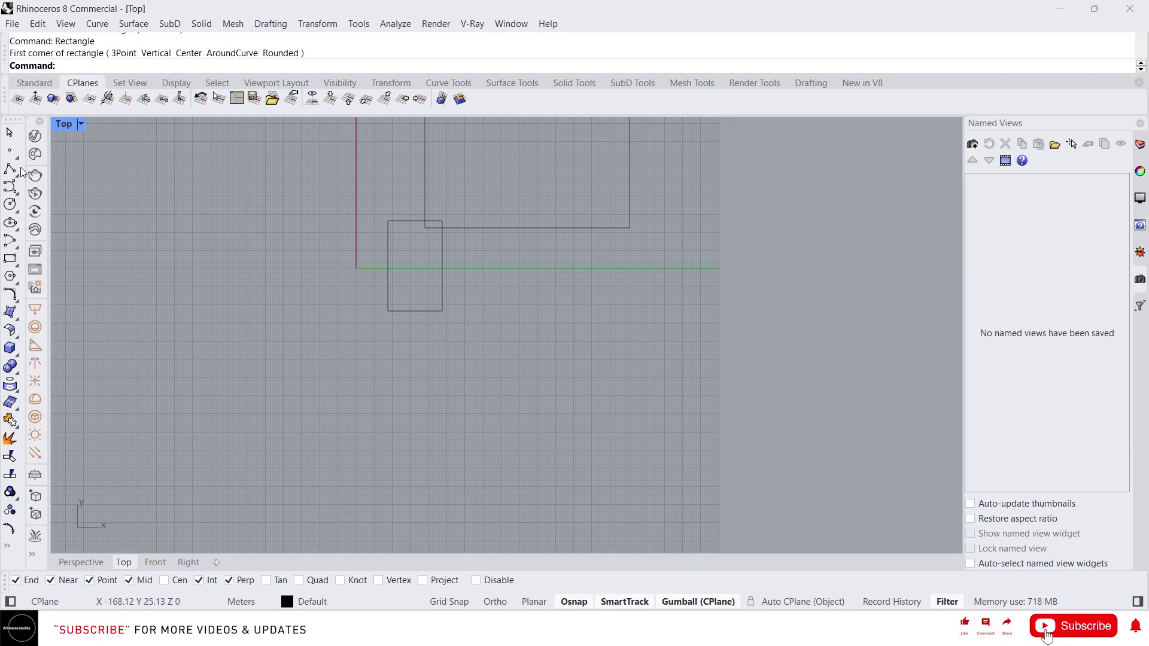
click(9, 151)
click(239, 332)
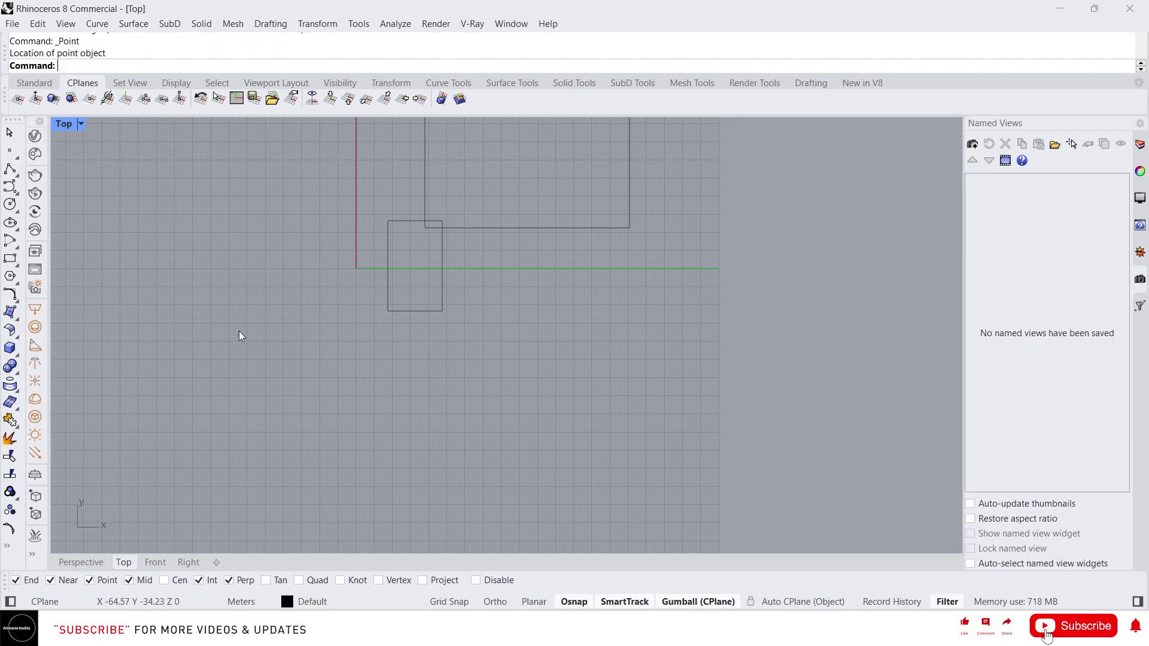
right_click(9, 151)
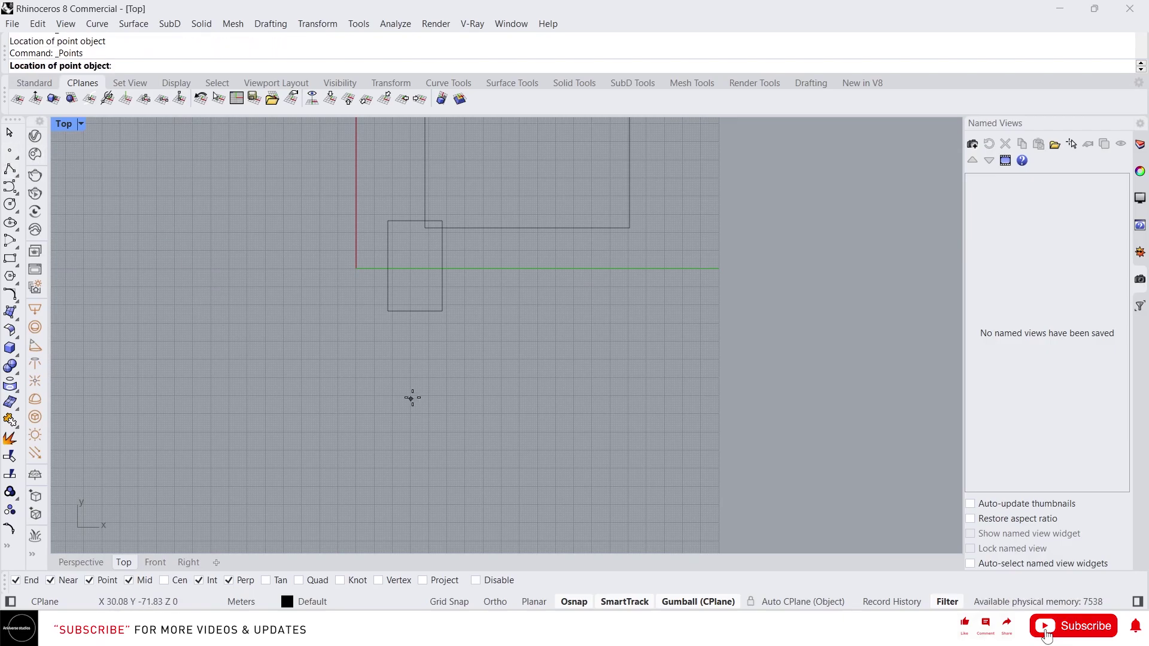
click(453, 365)
click(410, 442)
click(505, 448)
click(576, 413)
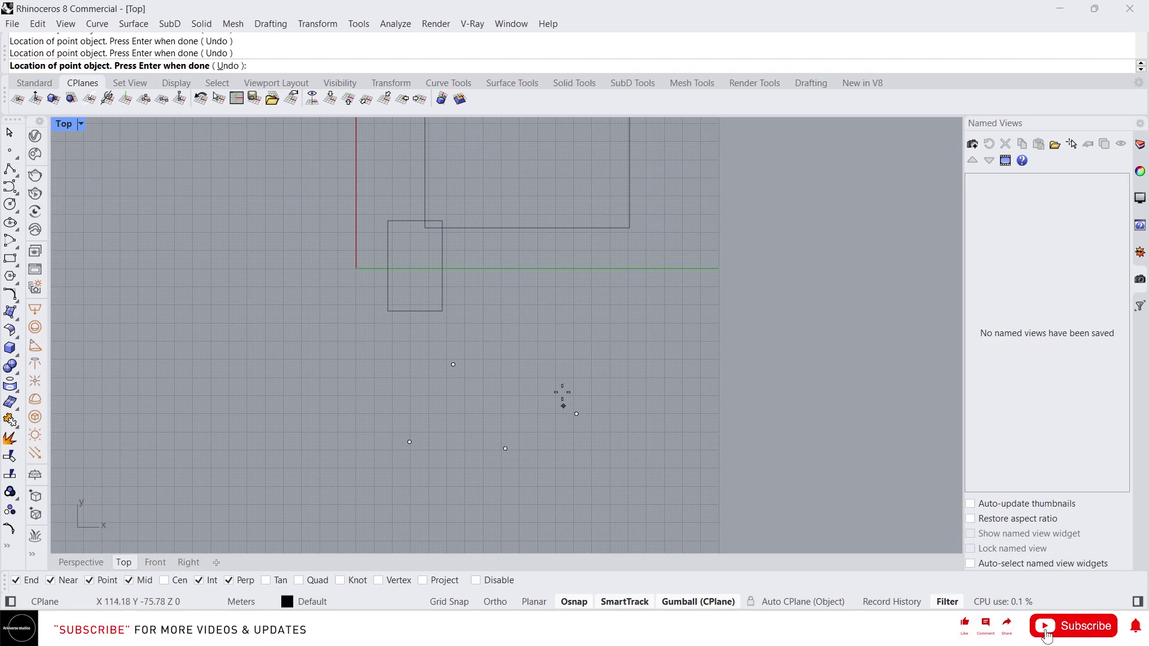
click(709, 297)
click(684, 450)
key(Return)
Step: Window-select both rectangles and delete them
right_drag(620, 457, 613, 450)
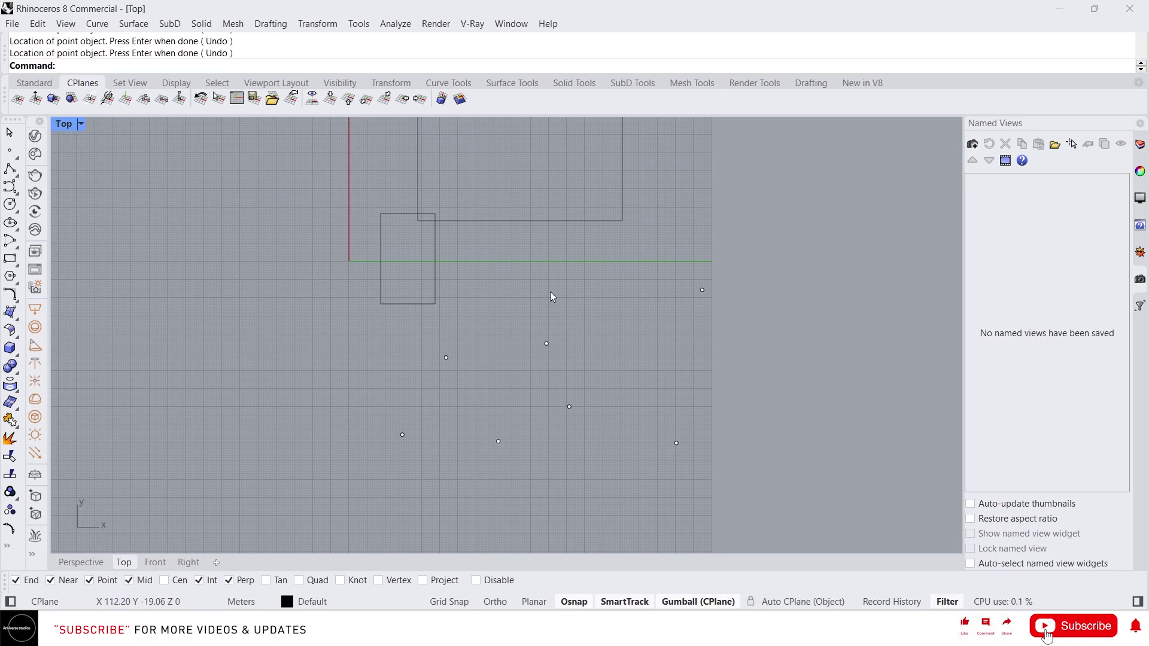
drag(550, 296, 376, 189)
key(Delete)
scroll(552, 377, up, 5)
text(R)
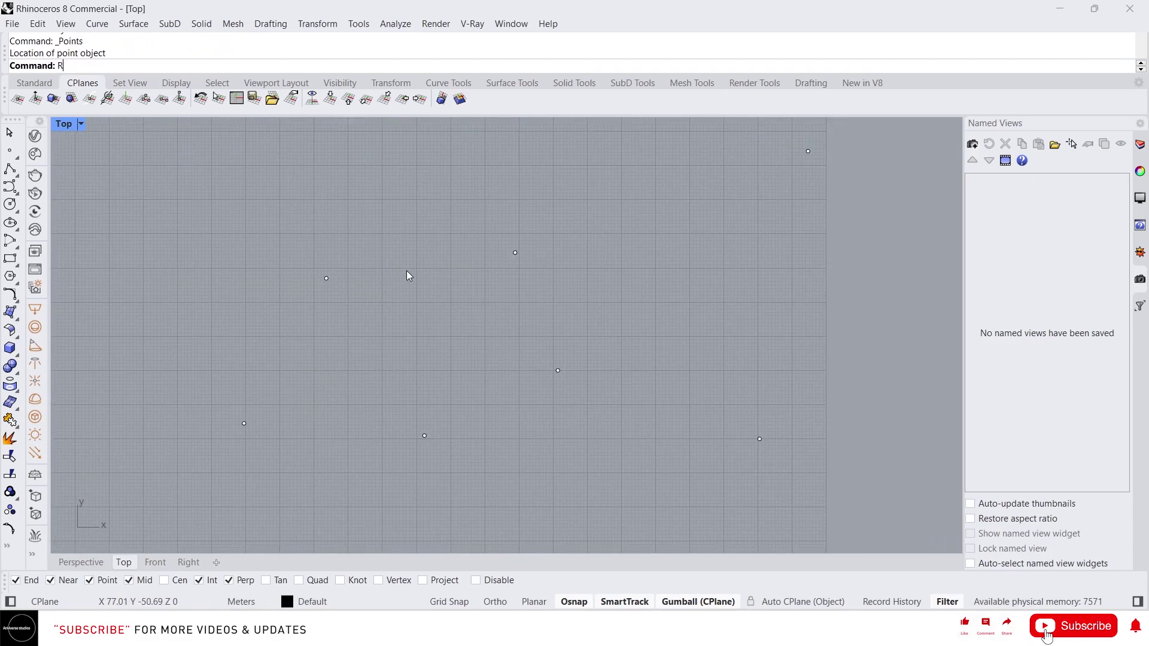
text(ec)
key(Return)
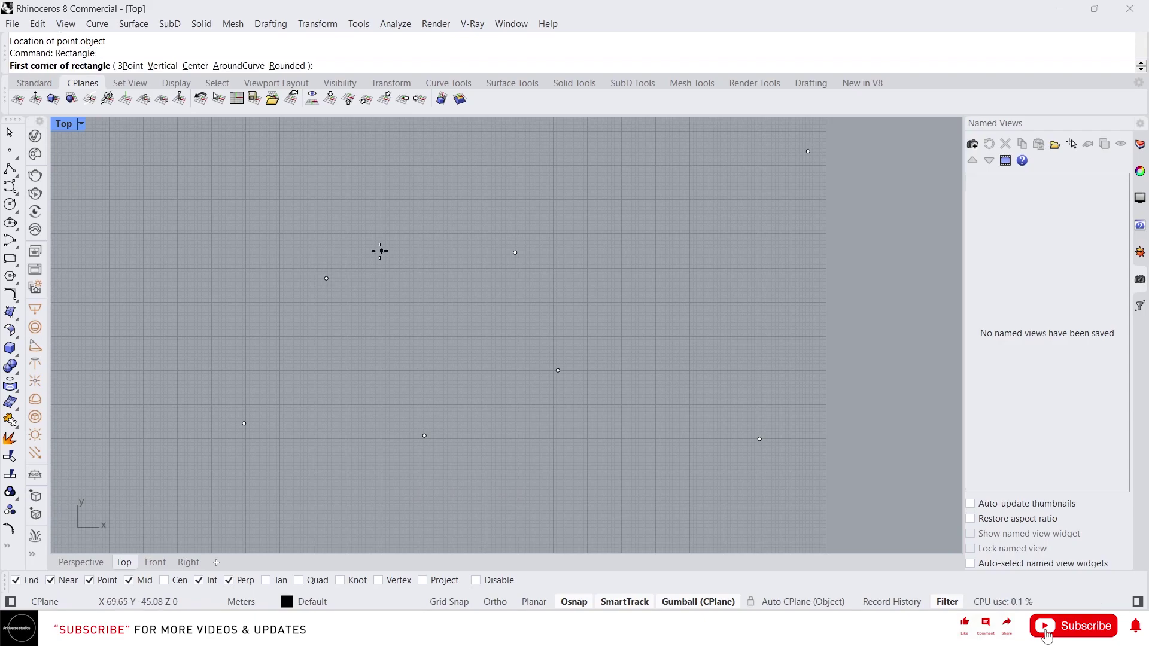
Step: Draw a rectangle between two points, then a tilted 3Point rectangle snapped to three others
click(237, 422)
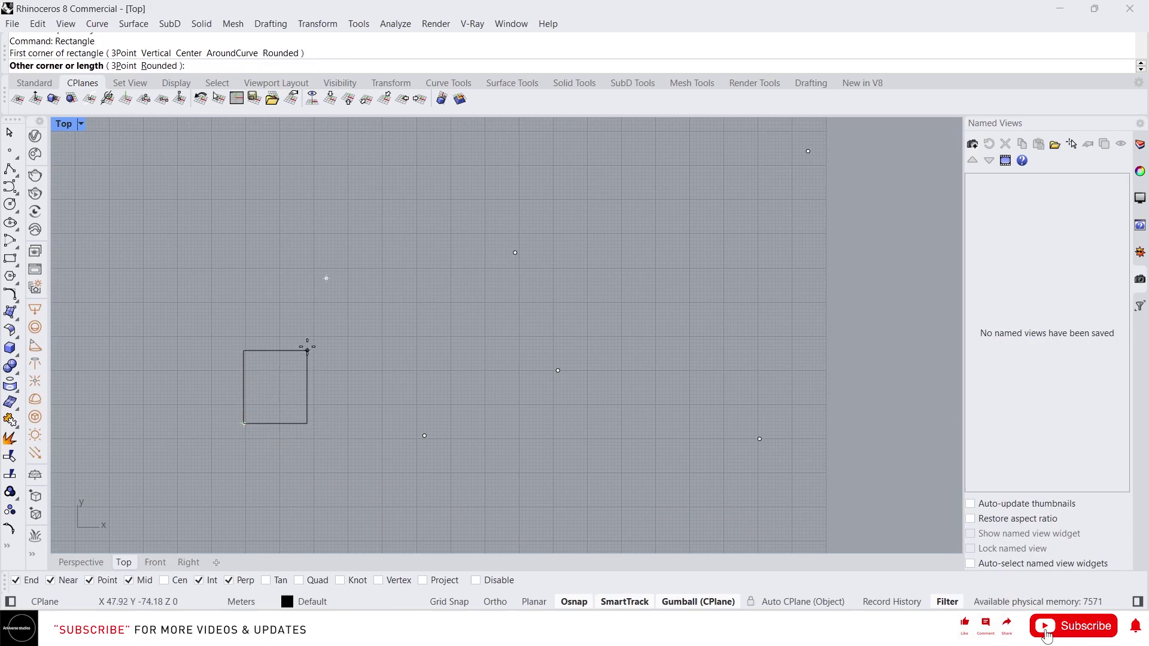
click(326, 277)
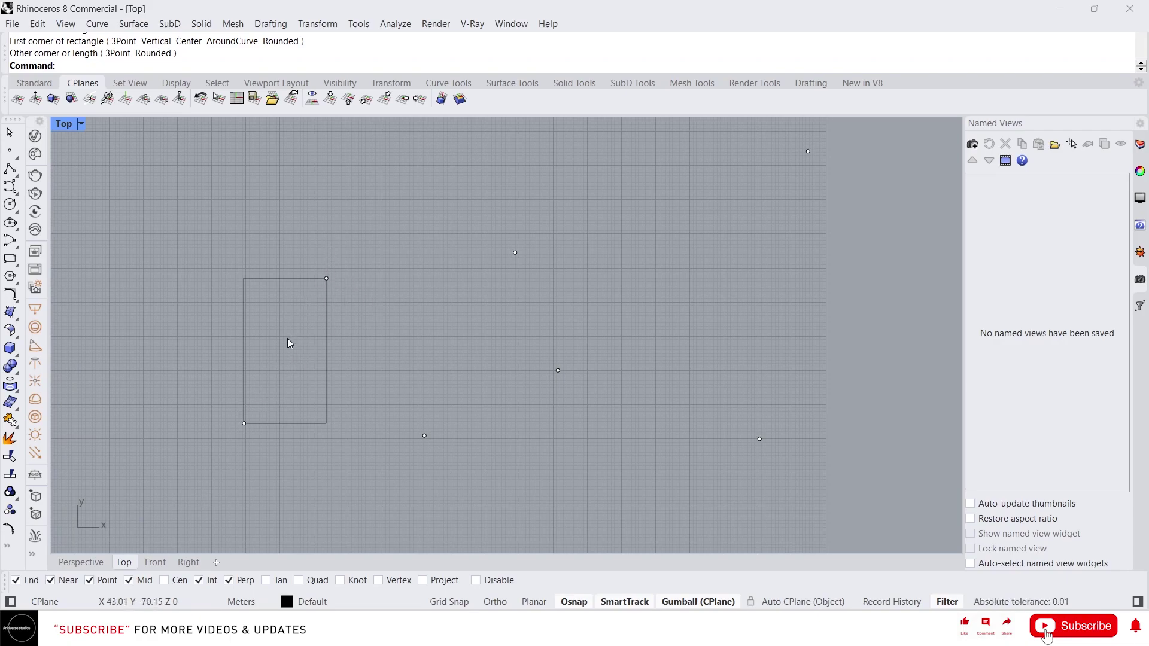
text(re)
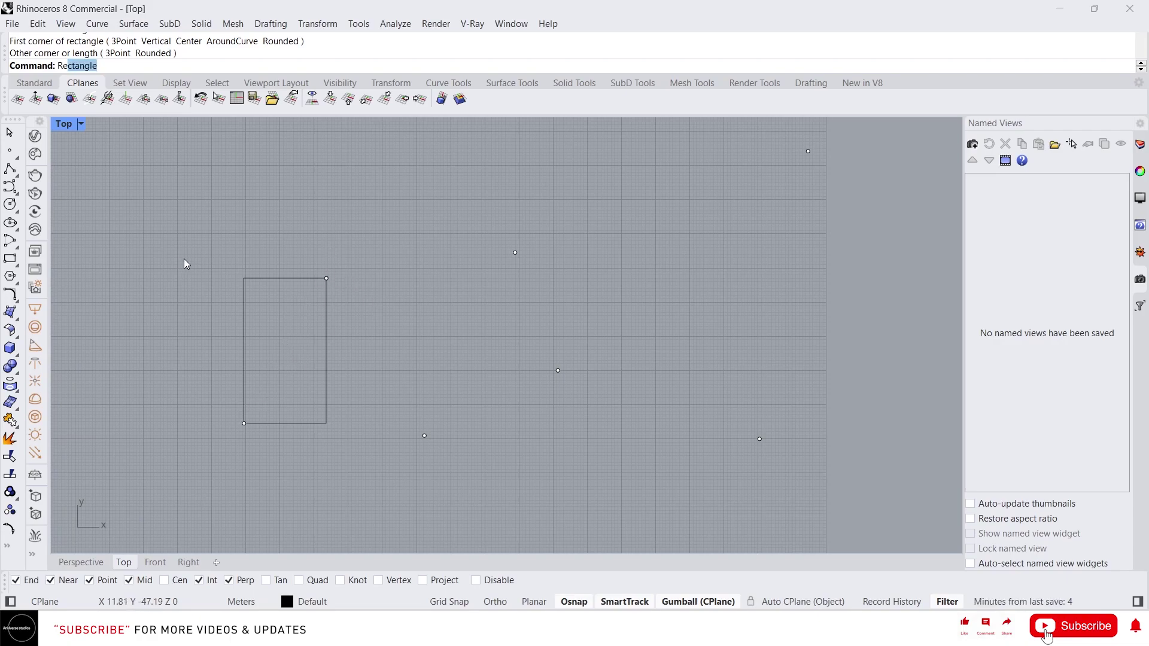
key(Return)
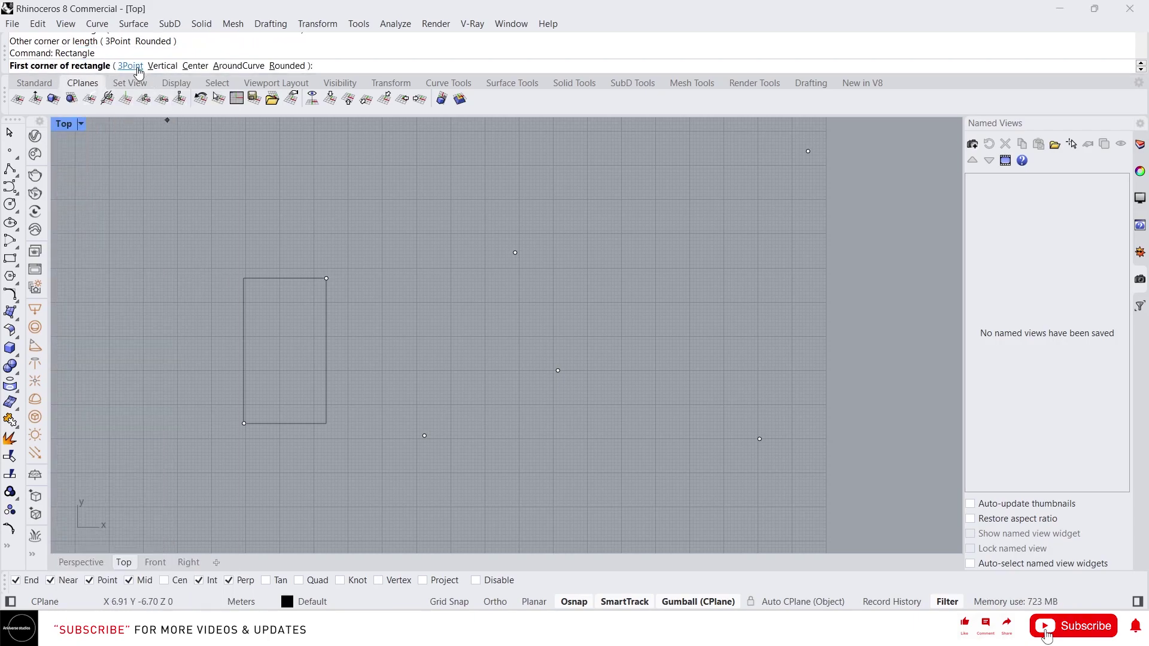
click(137, 67)
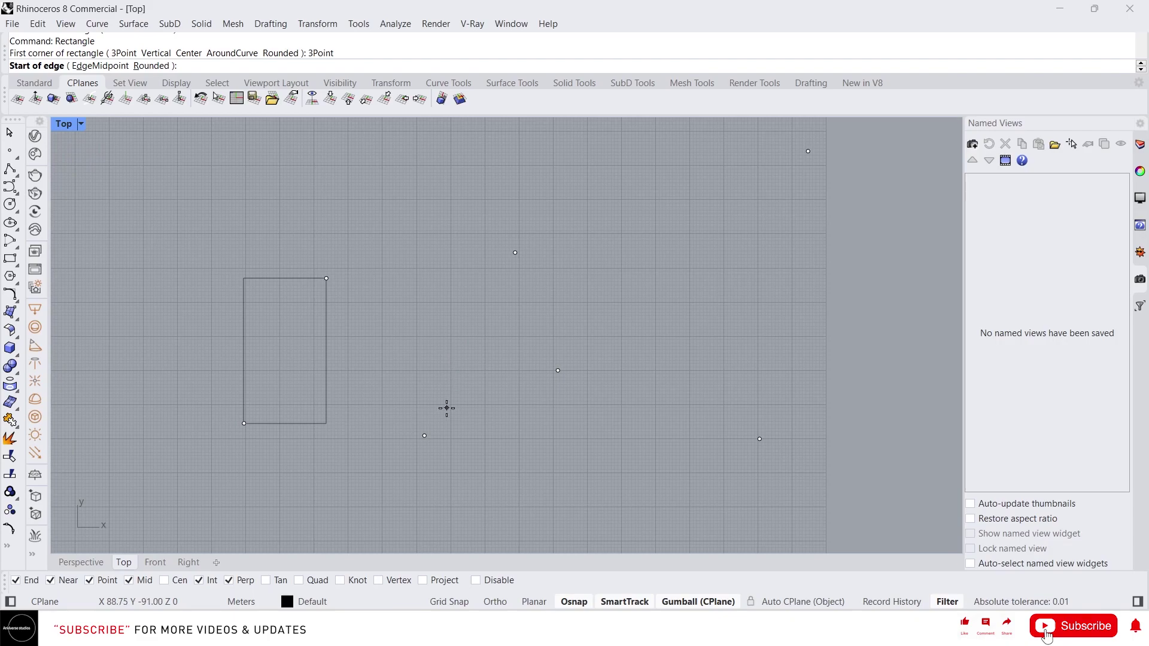
click(426, 435)
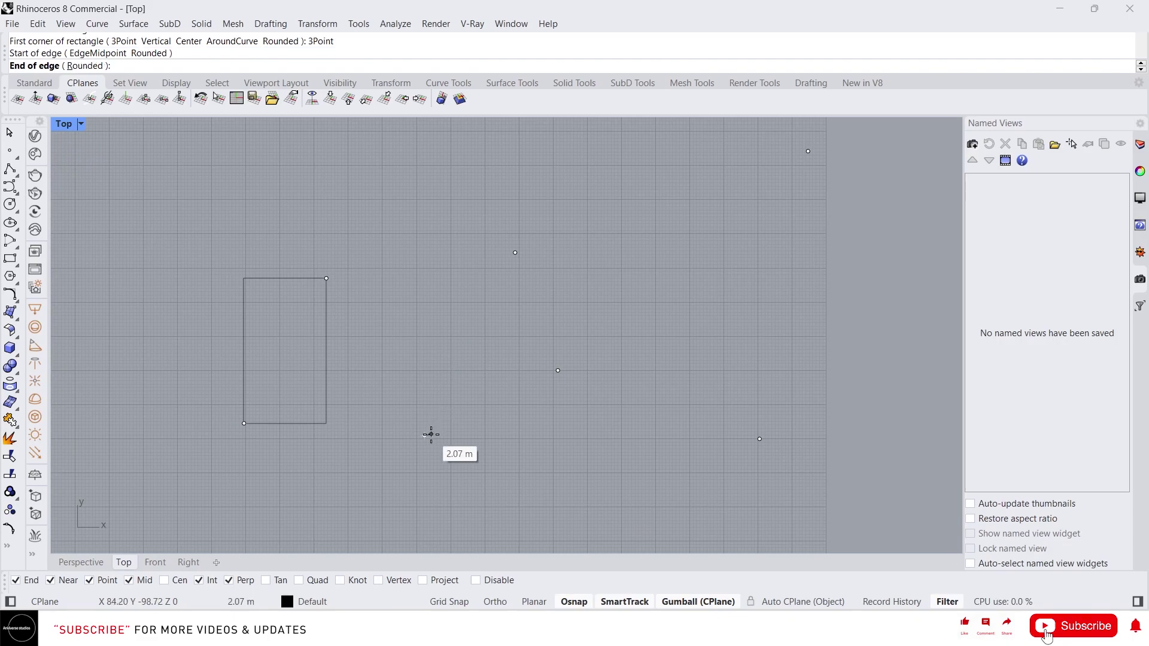
click(517, 259)
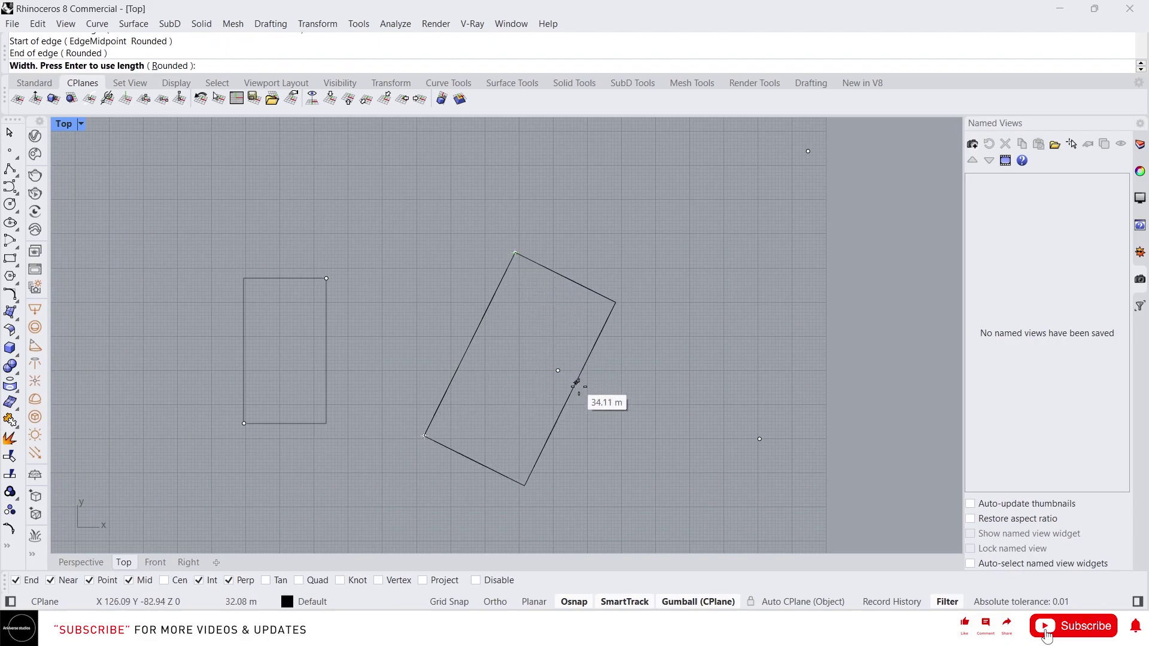
click(760, 441)
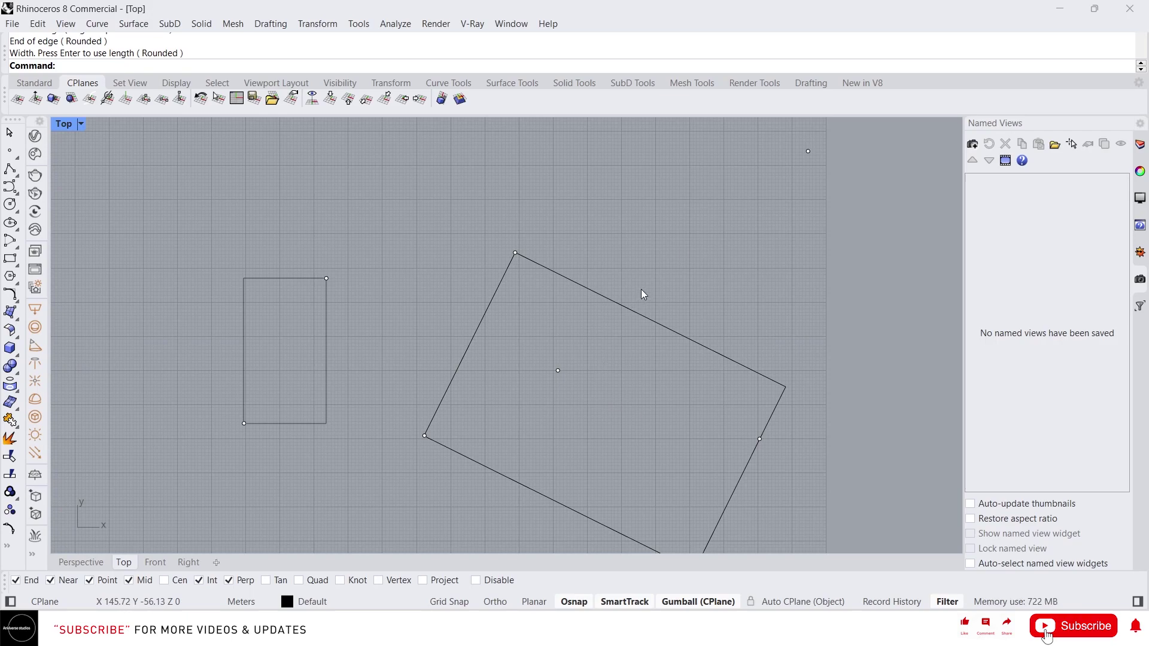
scroll(641, 289, down, 2)
Step: Draw a Center rectangle on the tilted rectangle's centre, enclosing it as a larger square
key(Return)
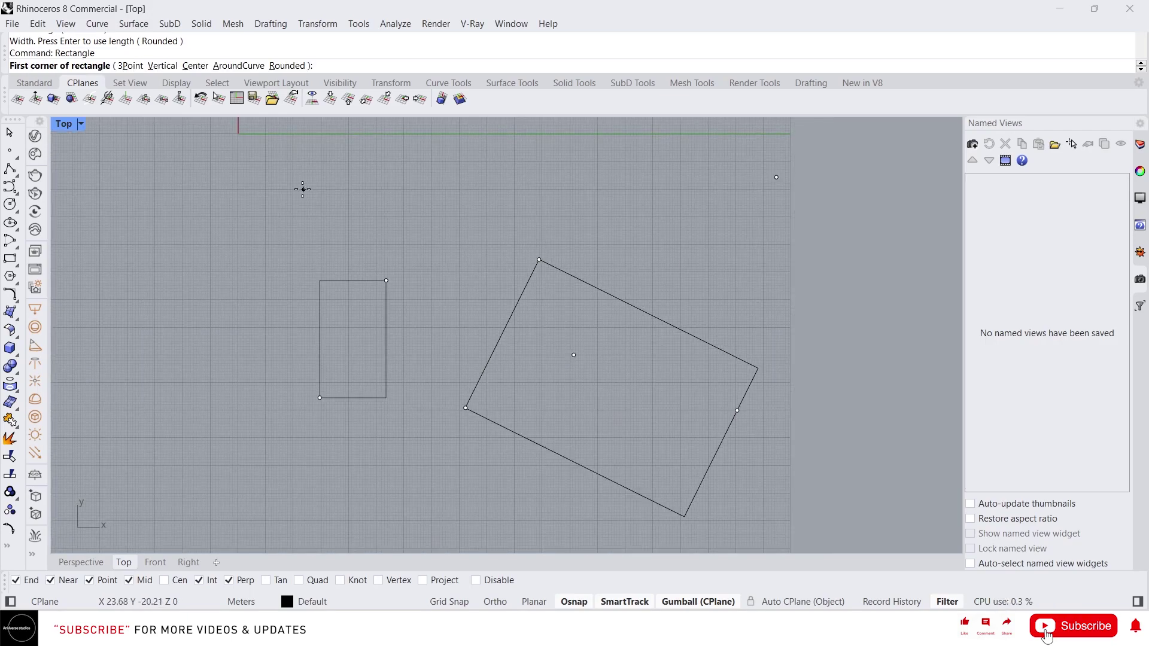
click(196, 66)
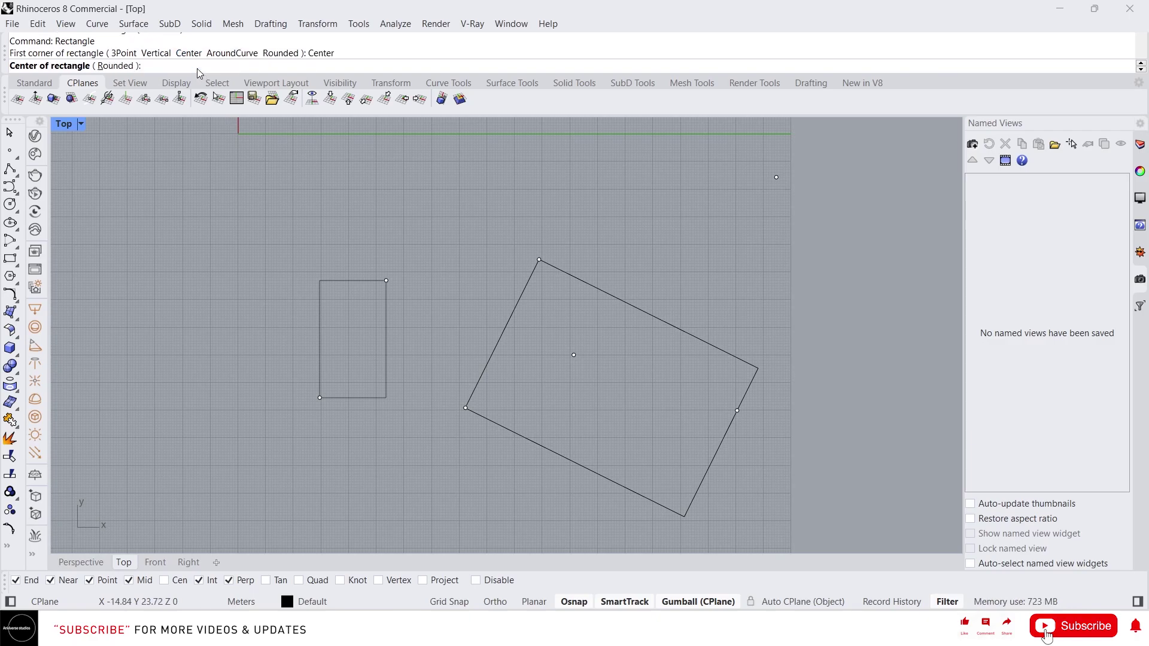
click(572, 355)
click(572, 355)
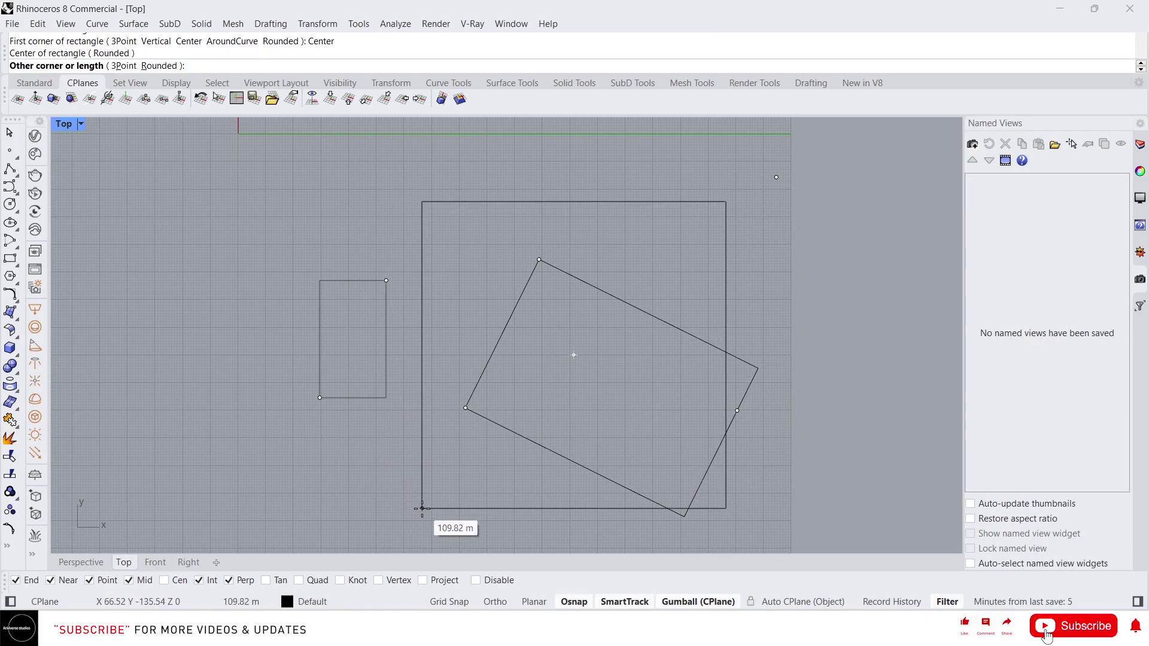
click(423, 507)
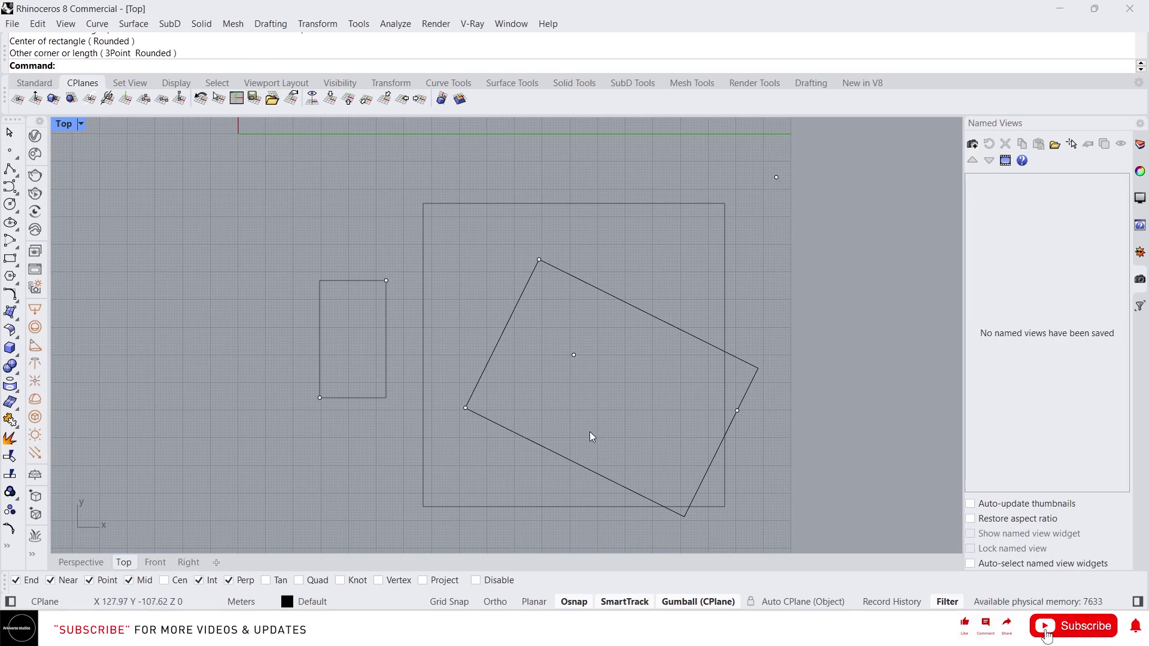
text(Rectangle)
key(Return)
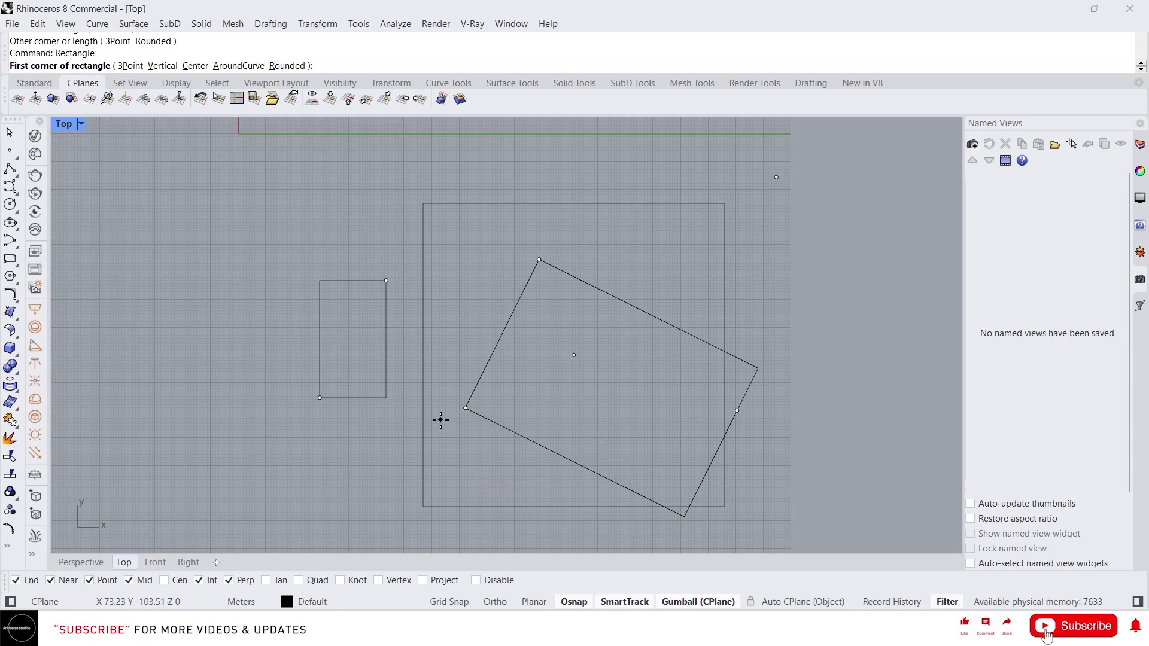
Step: Draw a Vertical rectangle in Perspective from a base edge and height
click(163, 67)
click(81, 562)
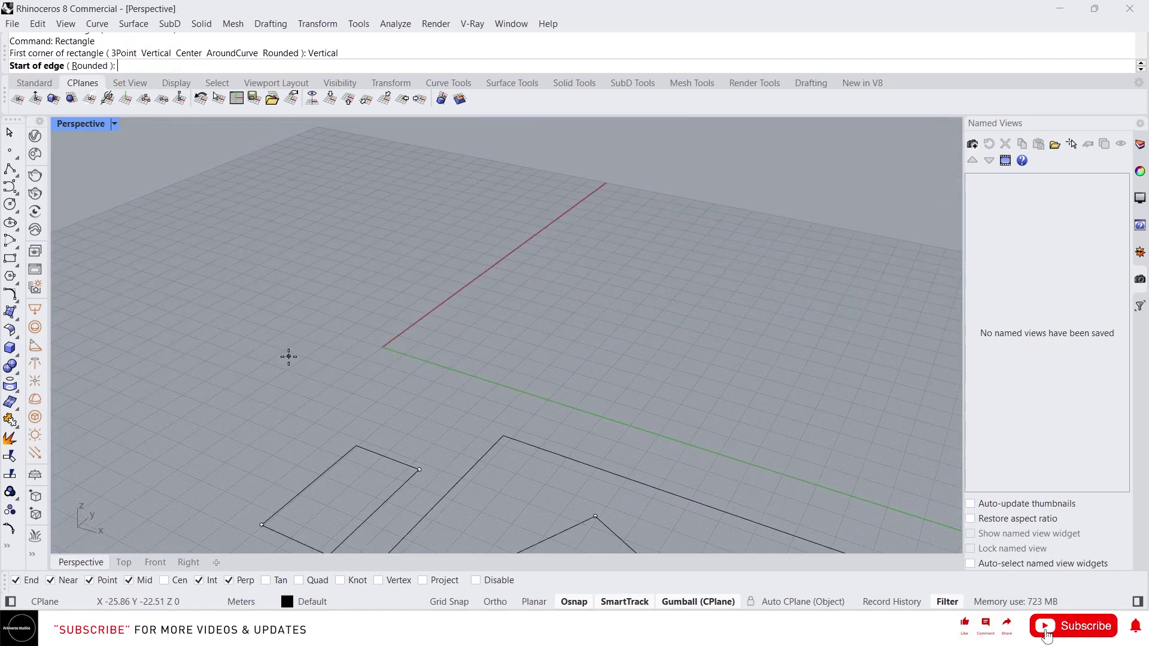
click(372, 297)
click(550, 355)
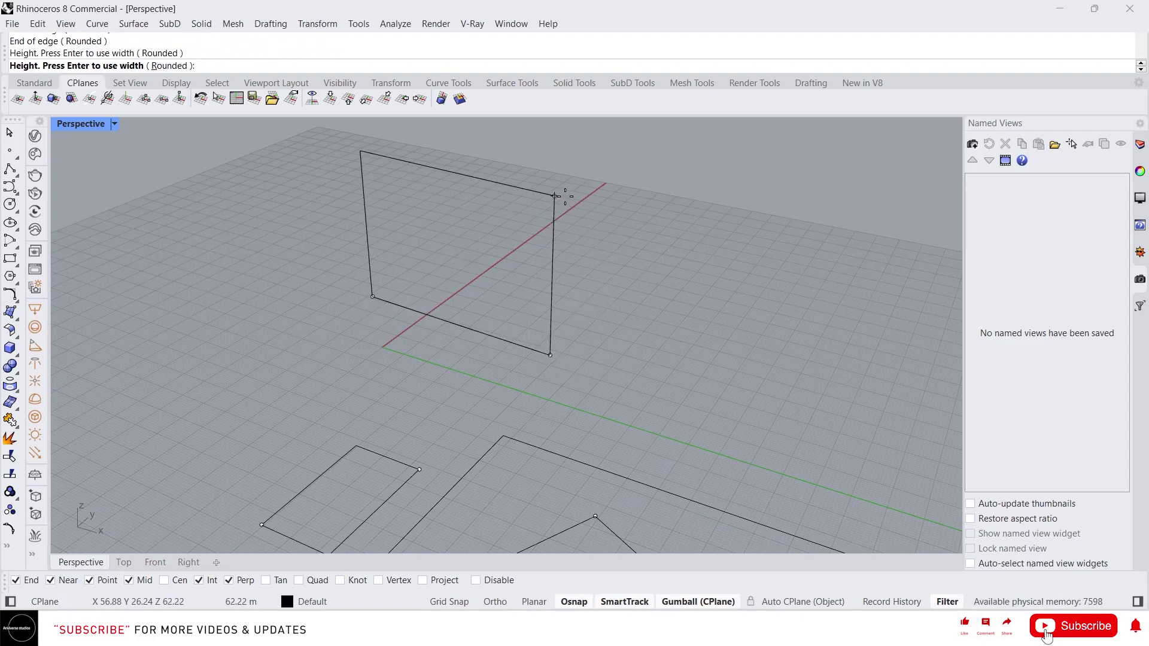
click(555, 195)
click(554, 251)
right_drag(629, 187, 192, 146)
Step: Draw a small AroundCurve rectangle perpendicular to the vertical rectangle's top edge
key(Return)
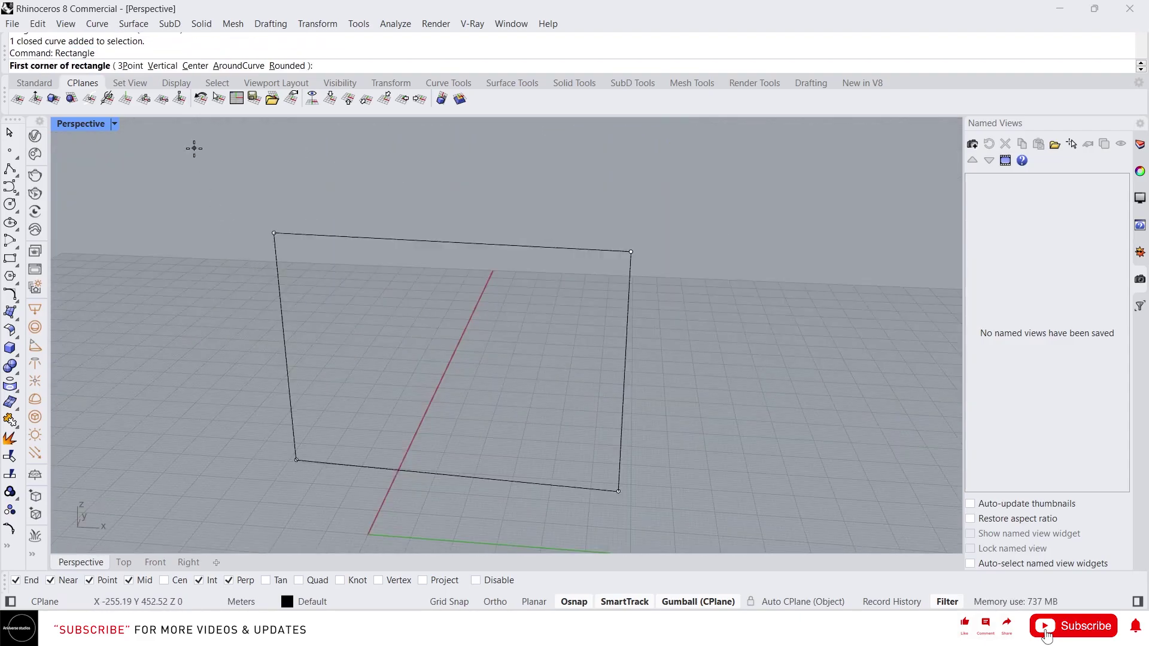
click(238, 65)
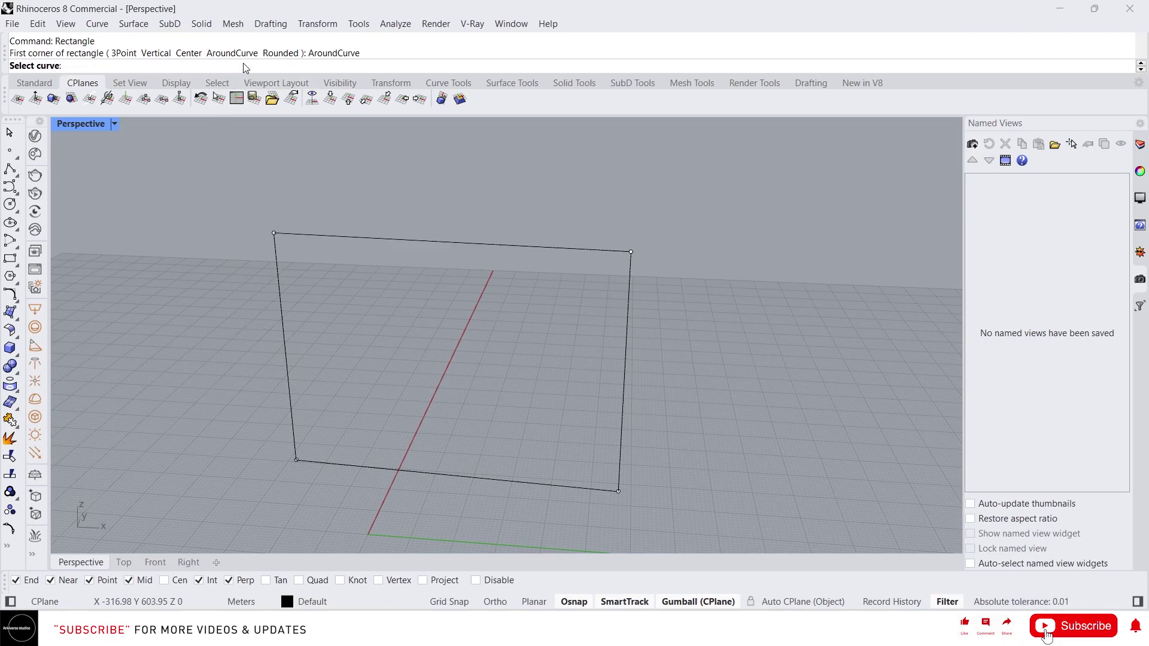
click(519, 245)
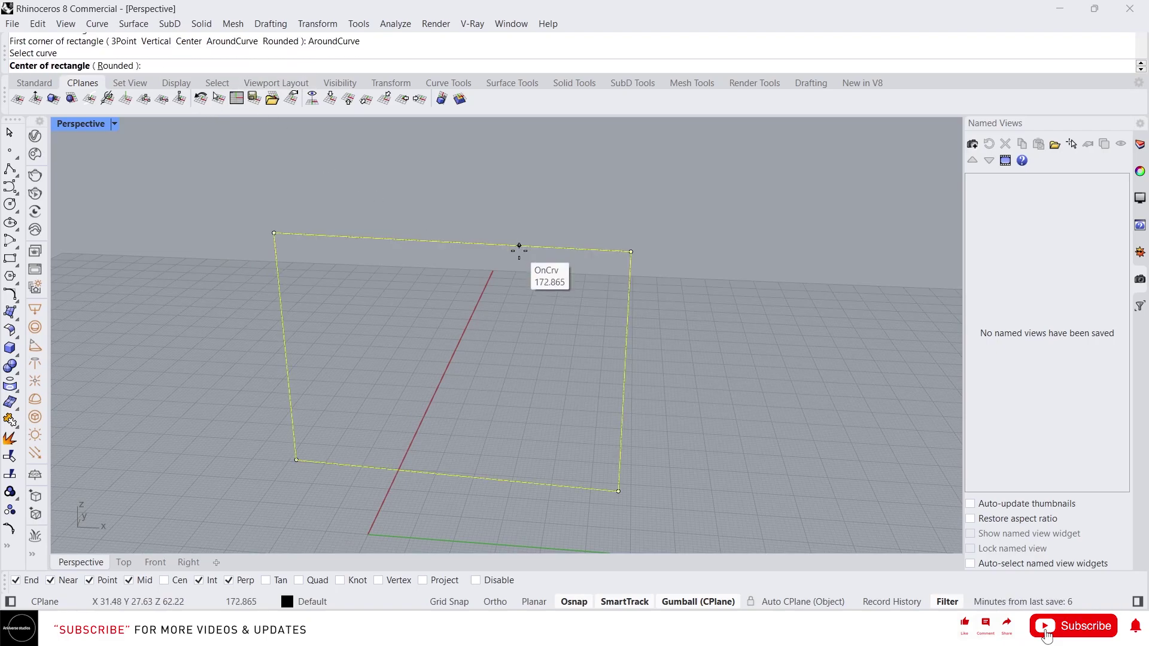
click(519, 246)
click(514, 277)
click(522, 258)
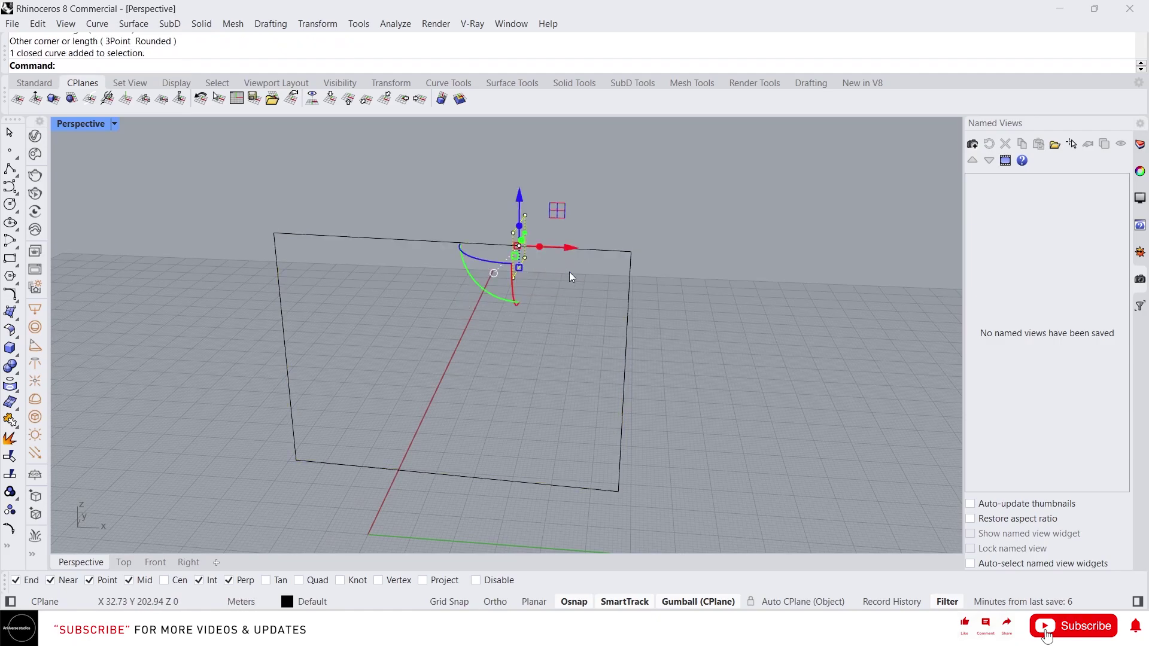
right_drag(569, 272, 440, 360)
key(Escape)
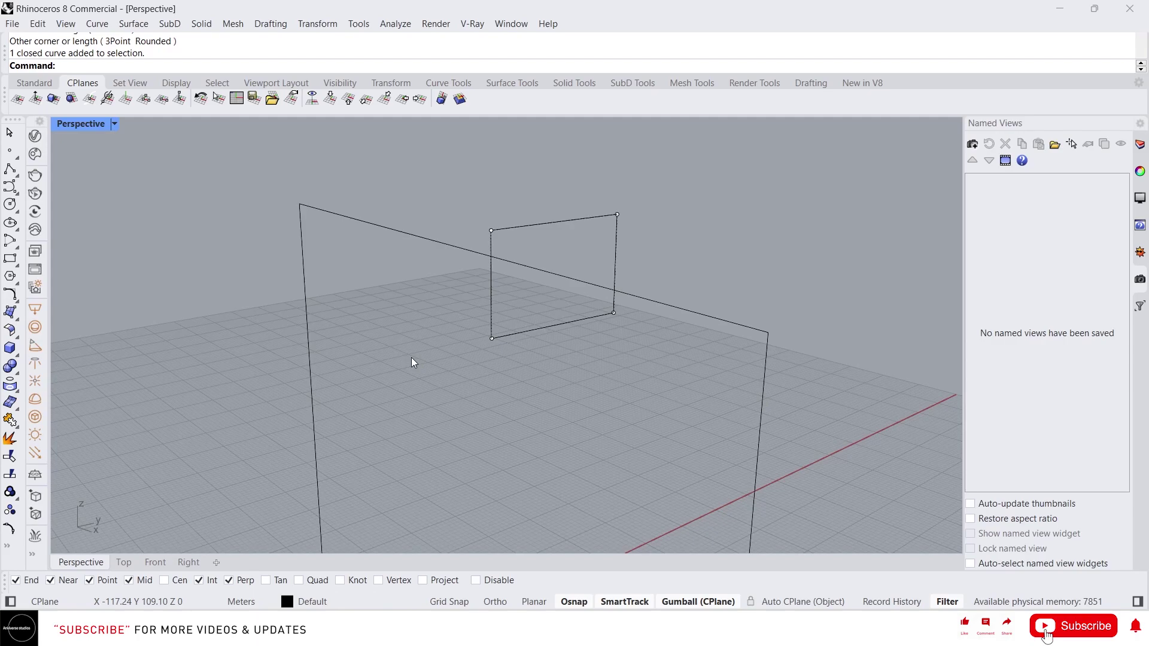
Step: Draw a Rounded rectangle in the Top view with conic corners at rho 0.9
key(Return)
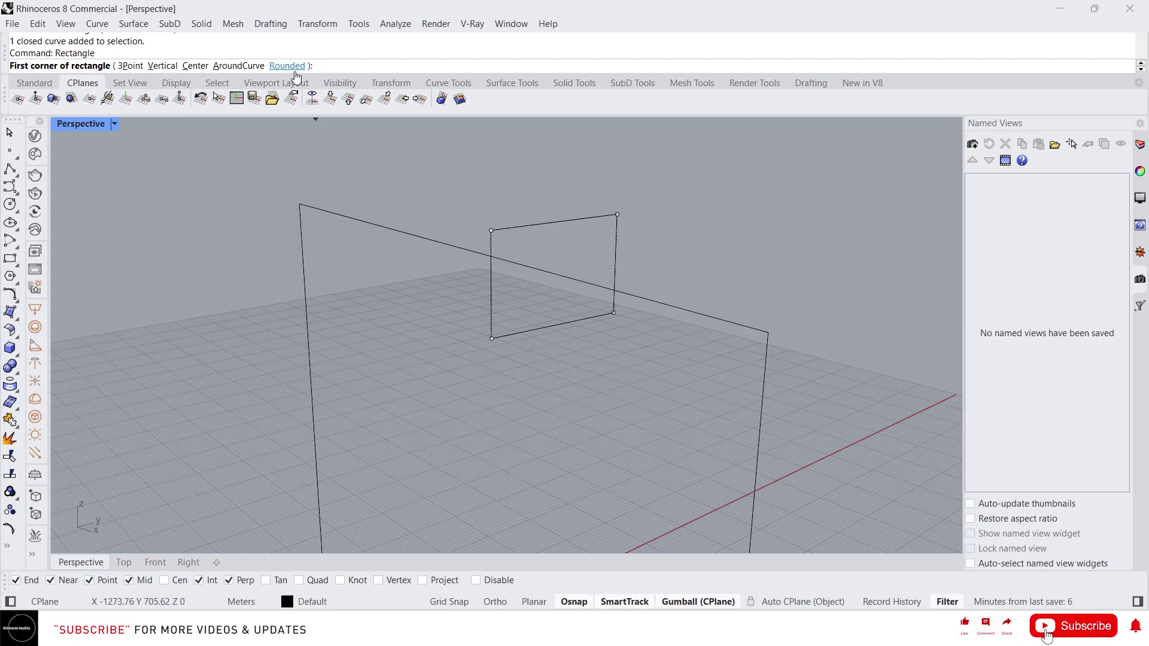
click(124, 562)
key(Left)
key(Left)
key(Left)
key(Left)
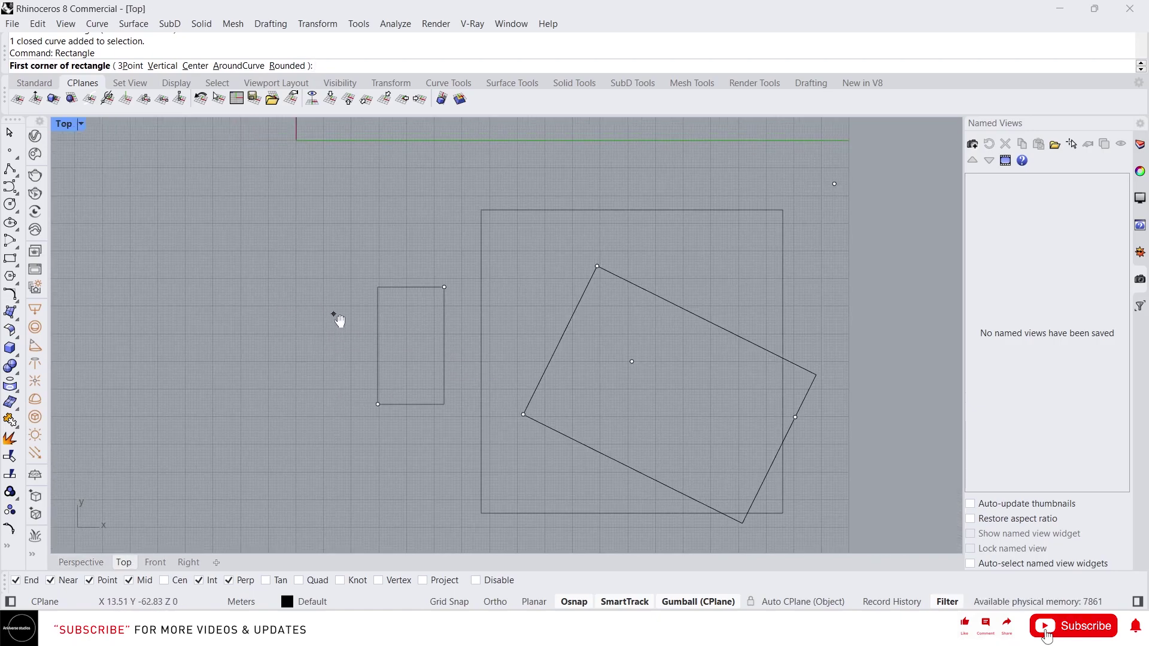
click(287, 65)
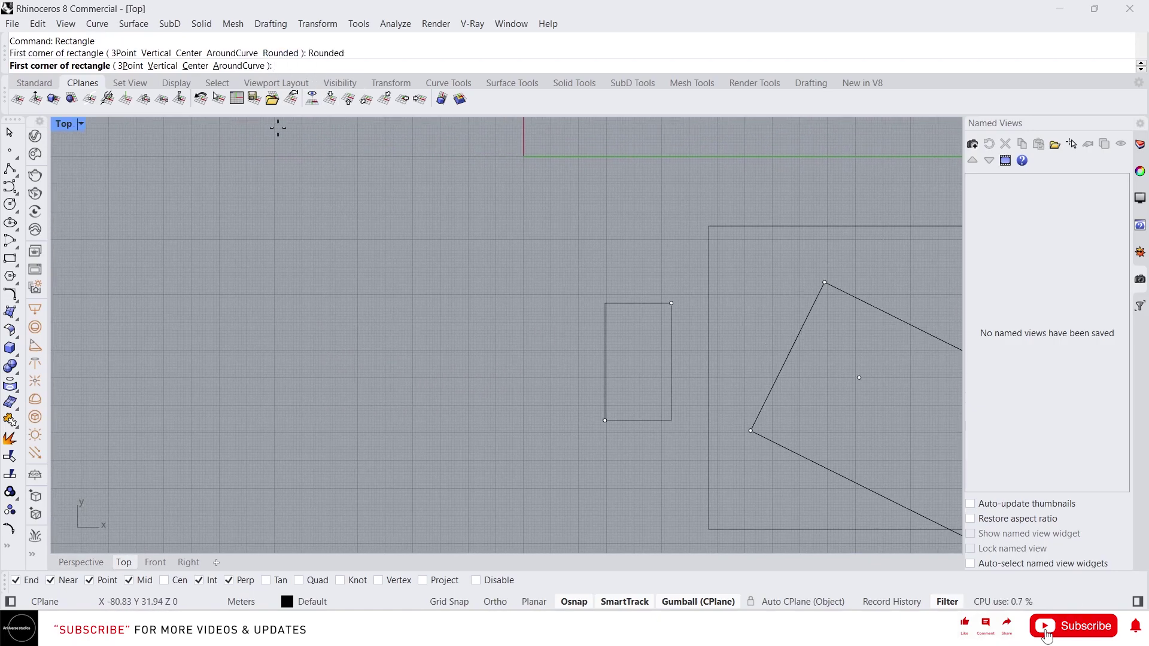
click(172, 251)
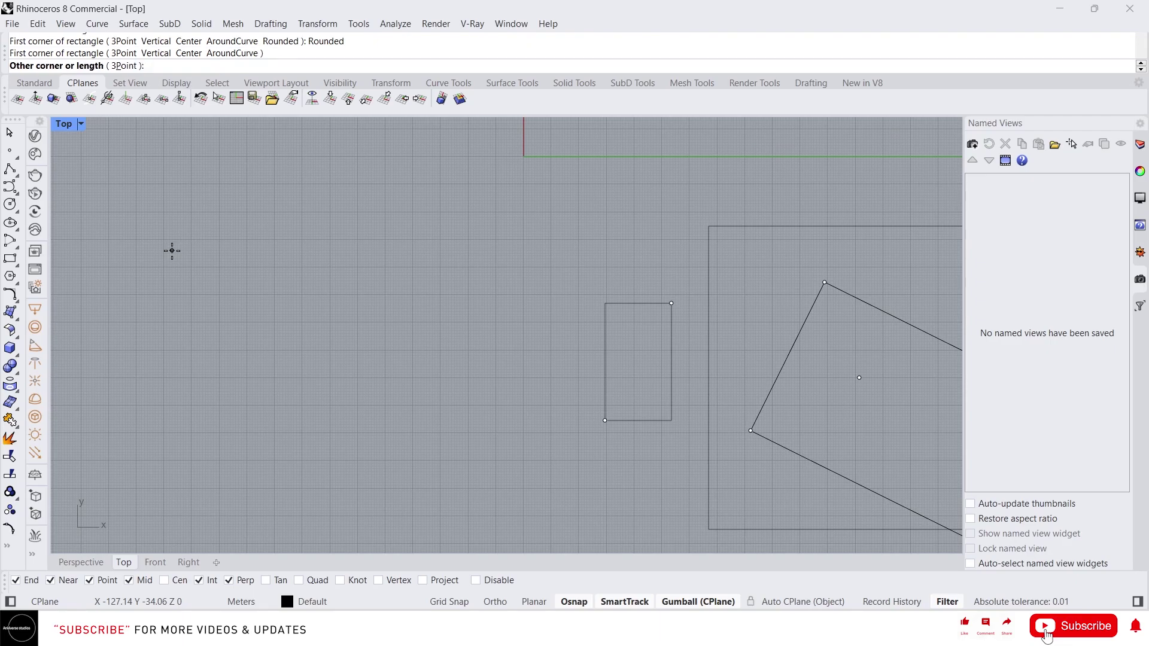
click(432, 423)
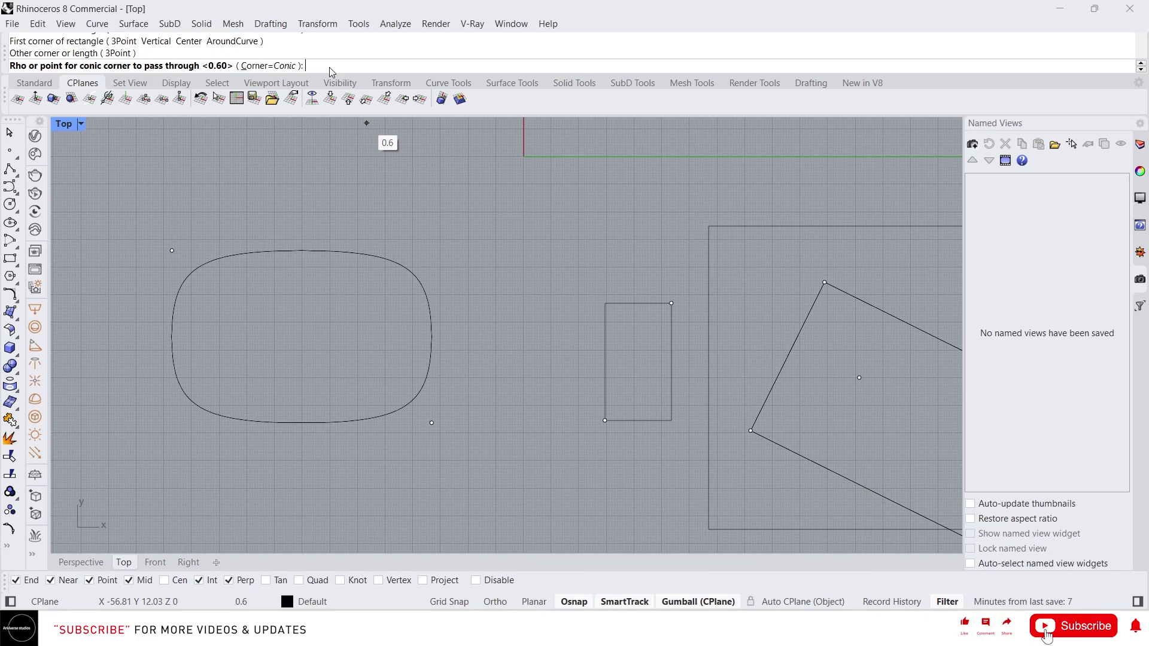
text(0.9)
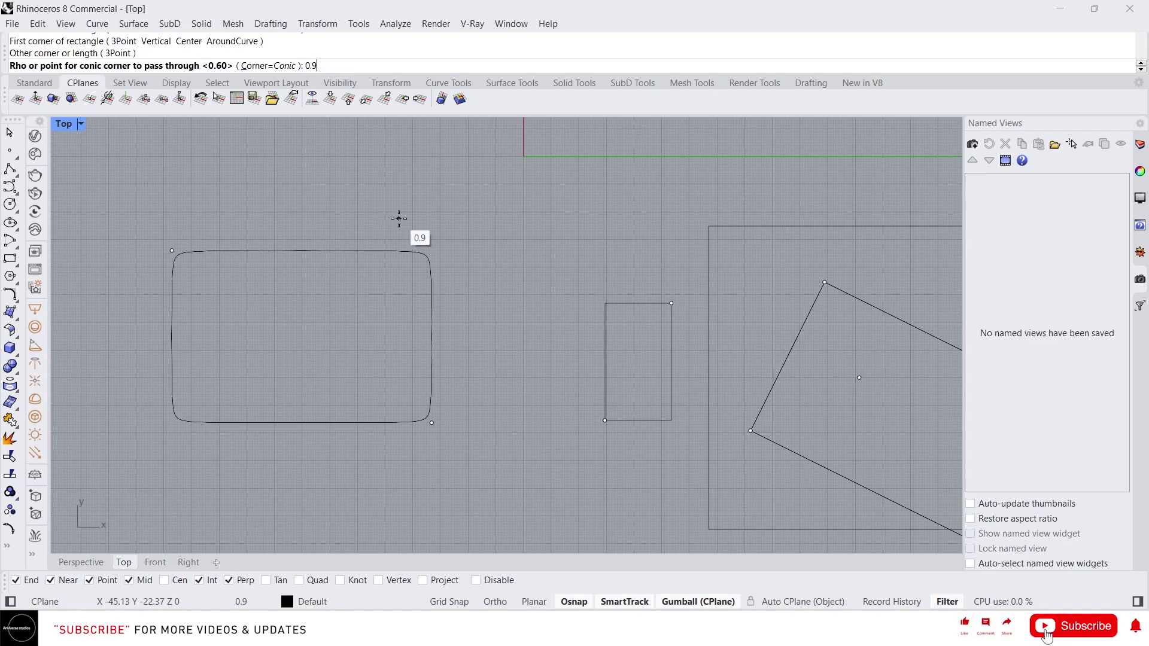
key(Return)
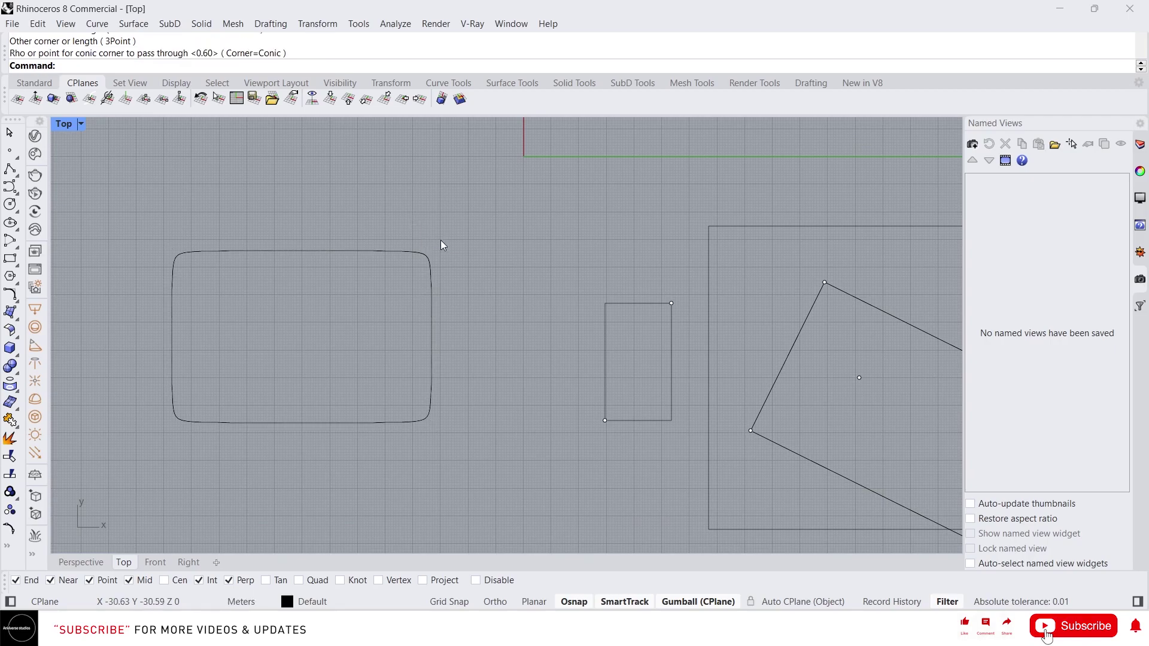
Step: Draw a second Rounded rectangle below the first with rho 0.6, then exit Rectangle
scroll(419, 251, down, 4)
key(Return)
click(231, 378)
click(402, 486)
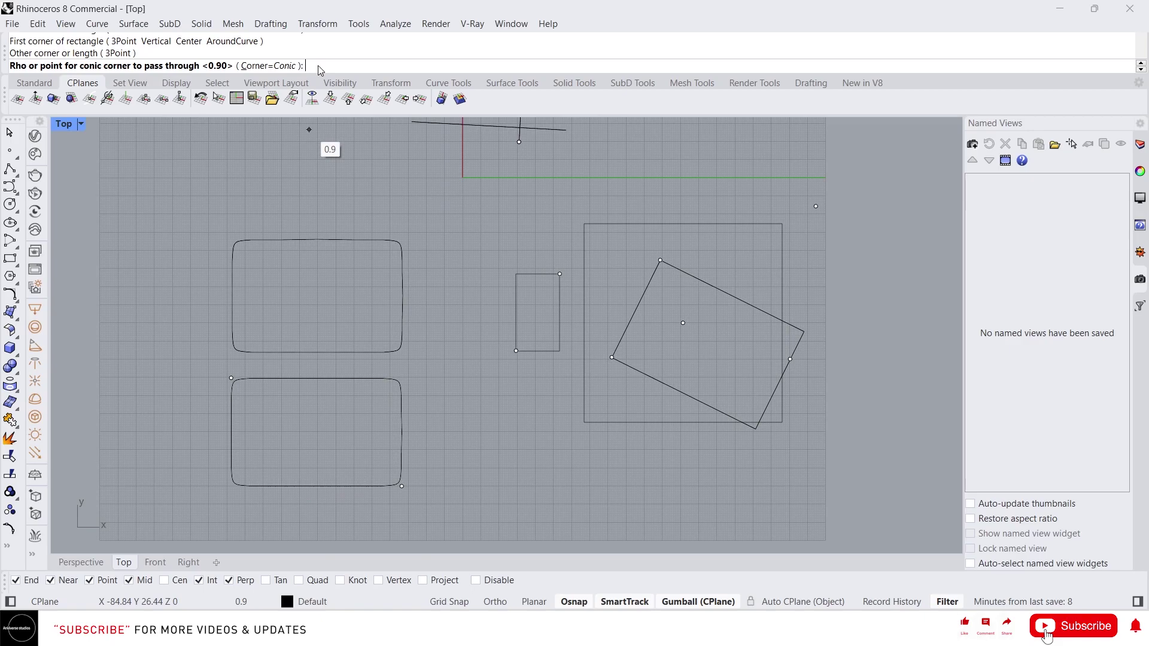
text(0.6)
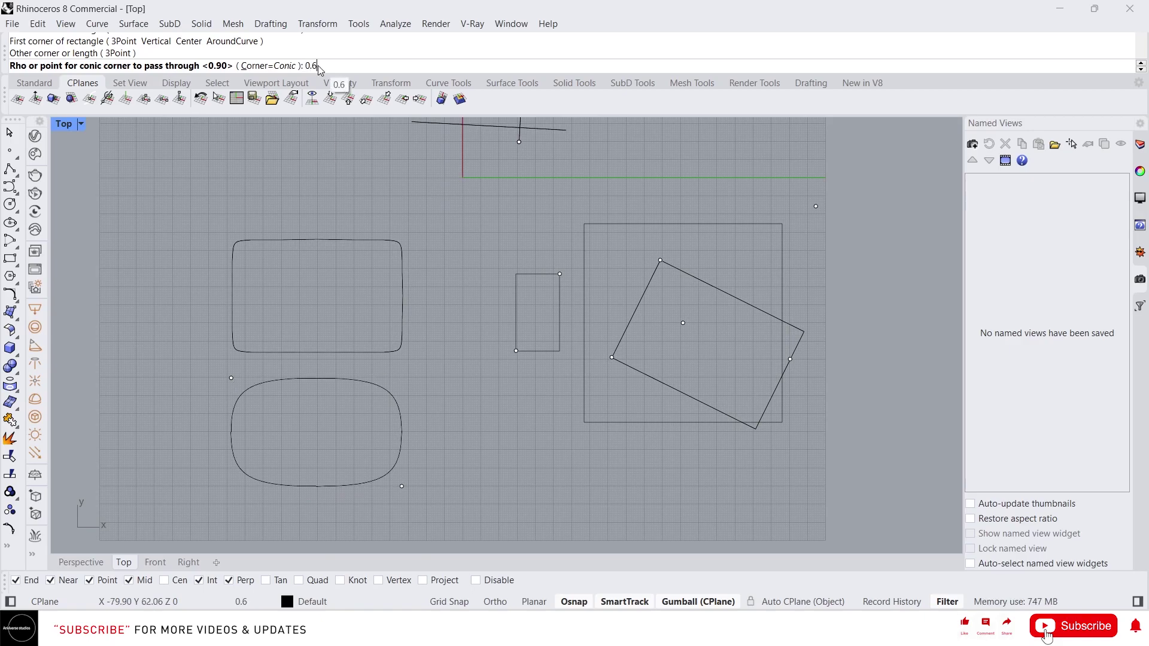
key(Return)
scroll(289, 367, up, 3)
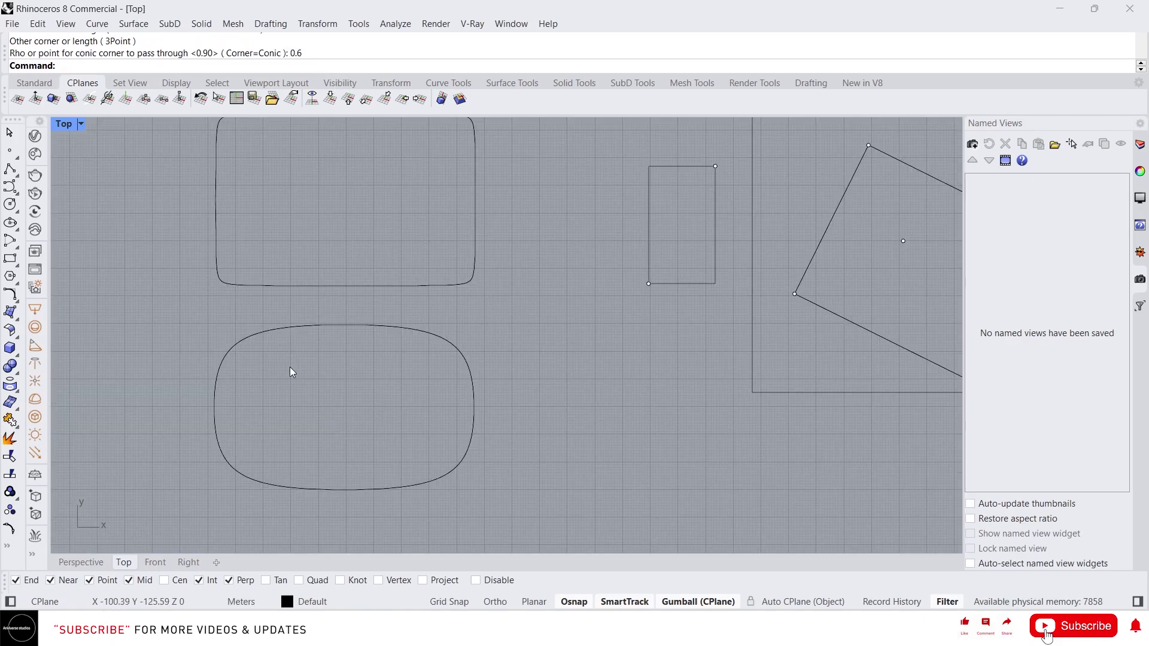
scroll(361, 410, down, 2)
scroll(362, 410, down, 2)
right_click(361, 409)
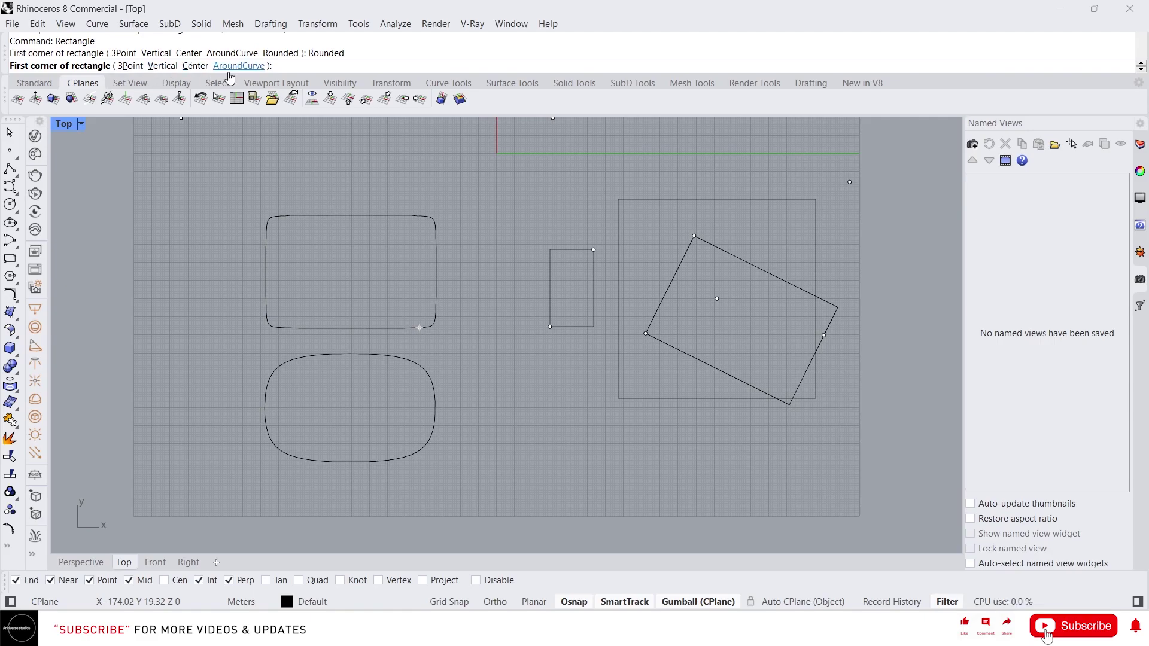
key(Escape)
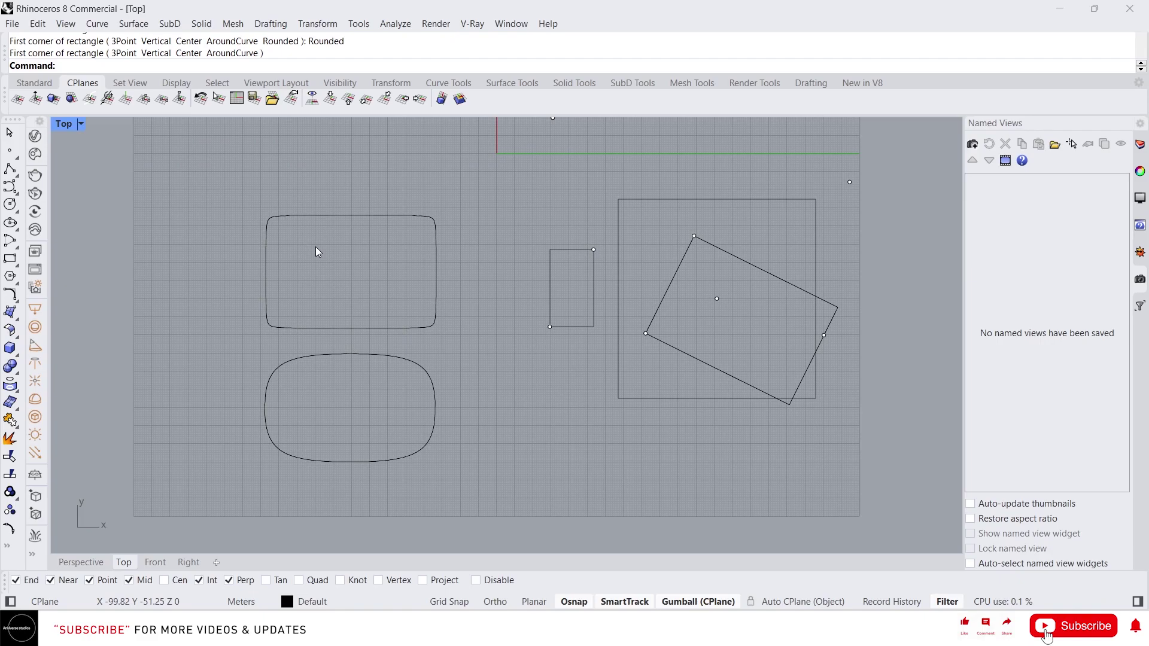
Step: Crossing-select all the rectangles and delete them
scroll(315, 247, down, 2)
drag(821, 453, 339, 137)
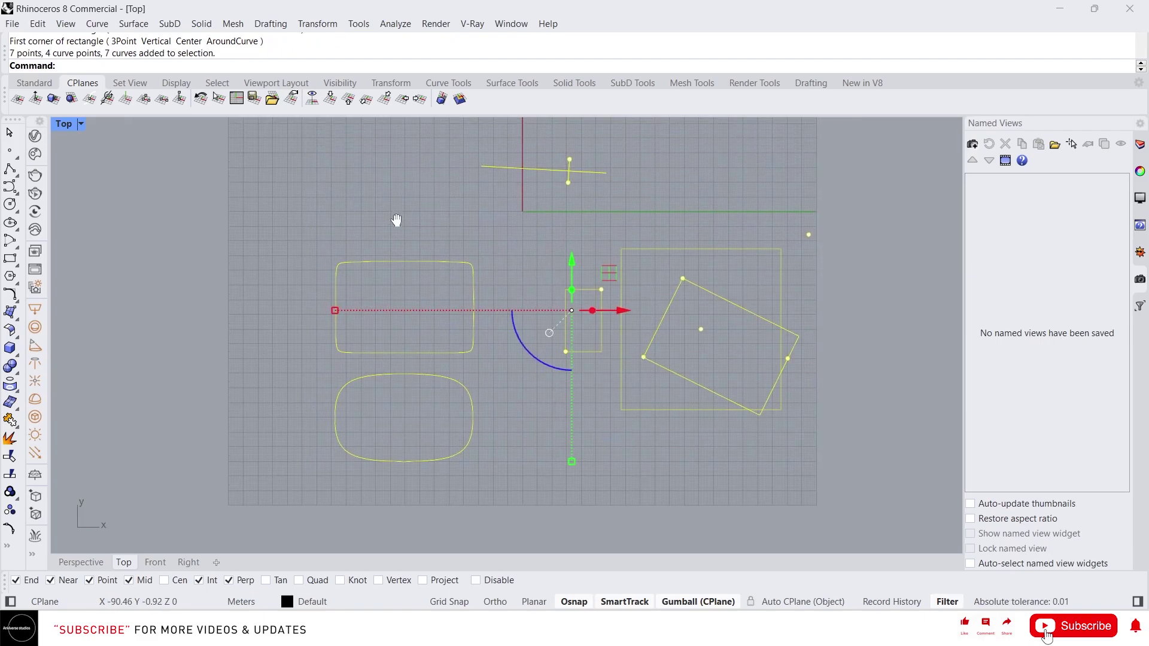
key(Delete)
right_drag(398, 221, 355, 300)
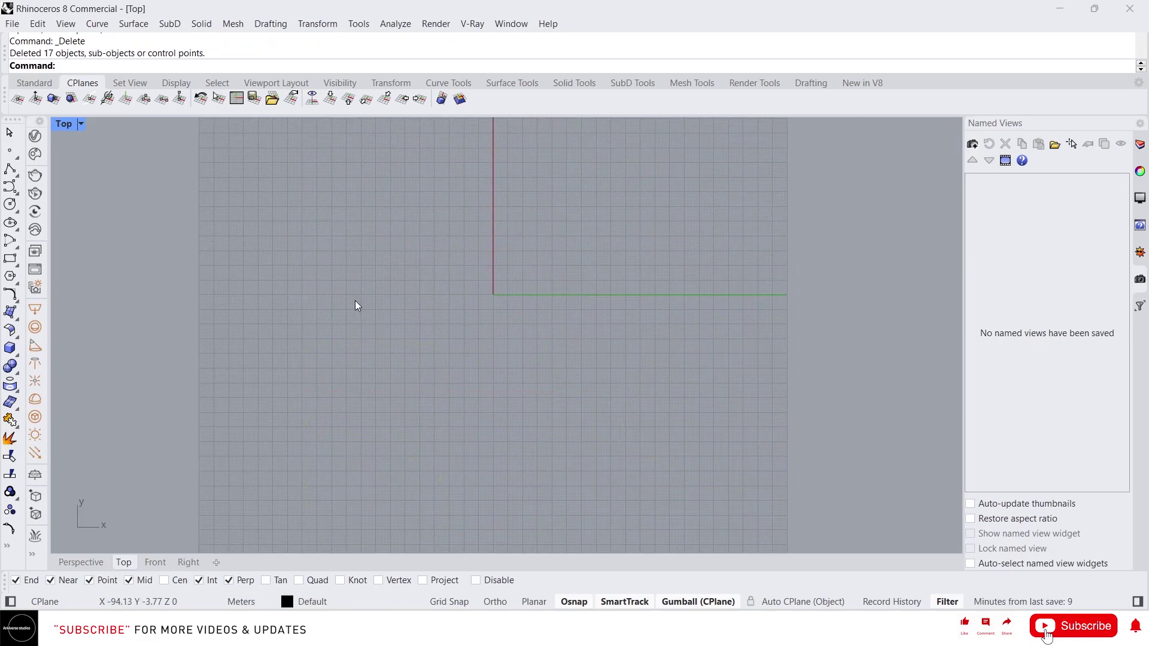
Step: Draw a nine-sided inscribed polygon from a centre and corner point
text(Polygon)
key(Return)
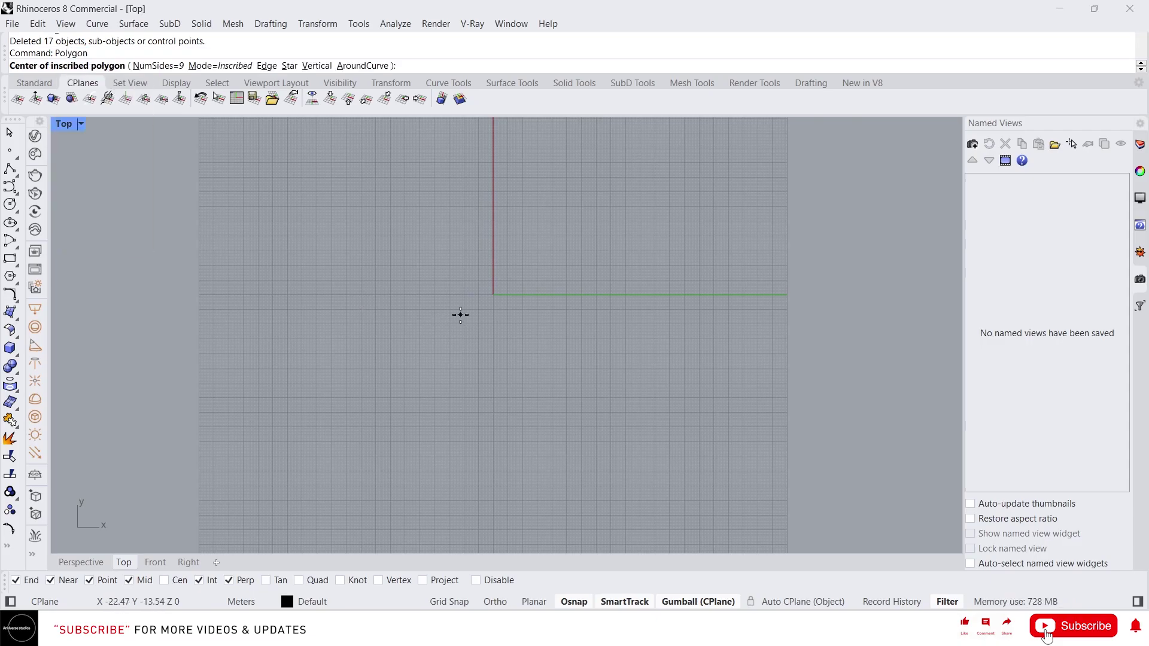
click(372, 269)
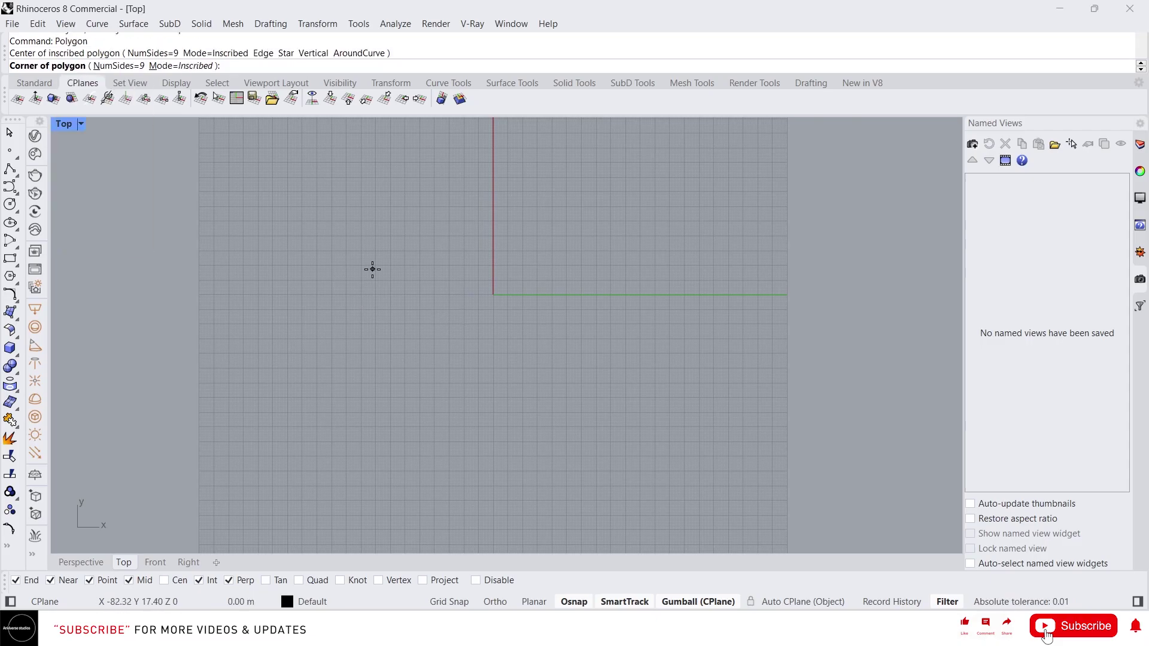
click(457, 308)
scroll(342, 246, up, 2)
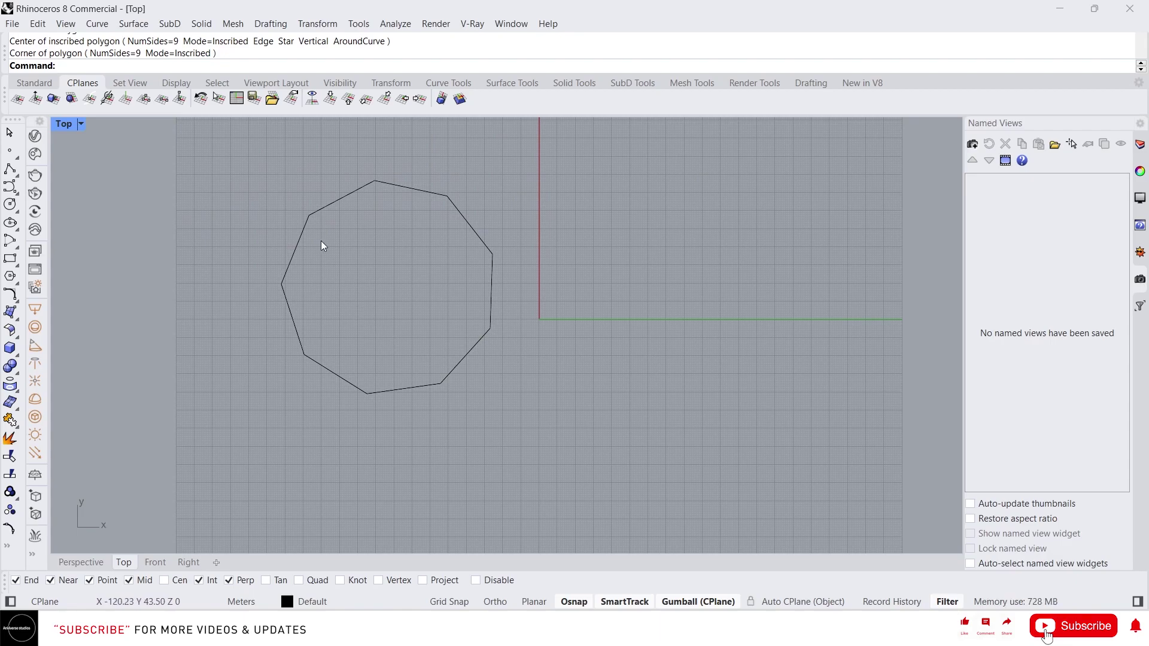
key(Return)
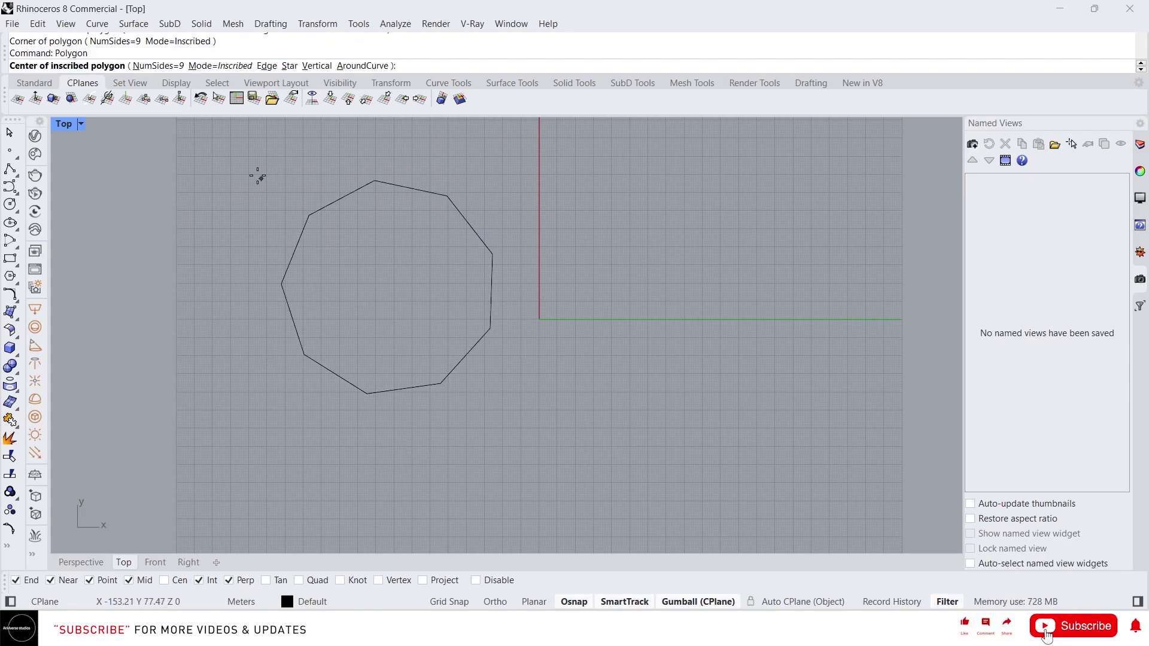
Step: Draw a six-sided polygon right of the nine-sided one
click(165, 68)
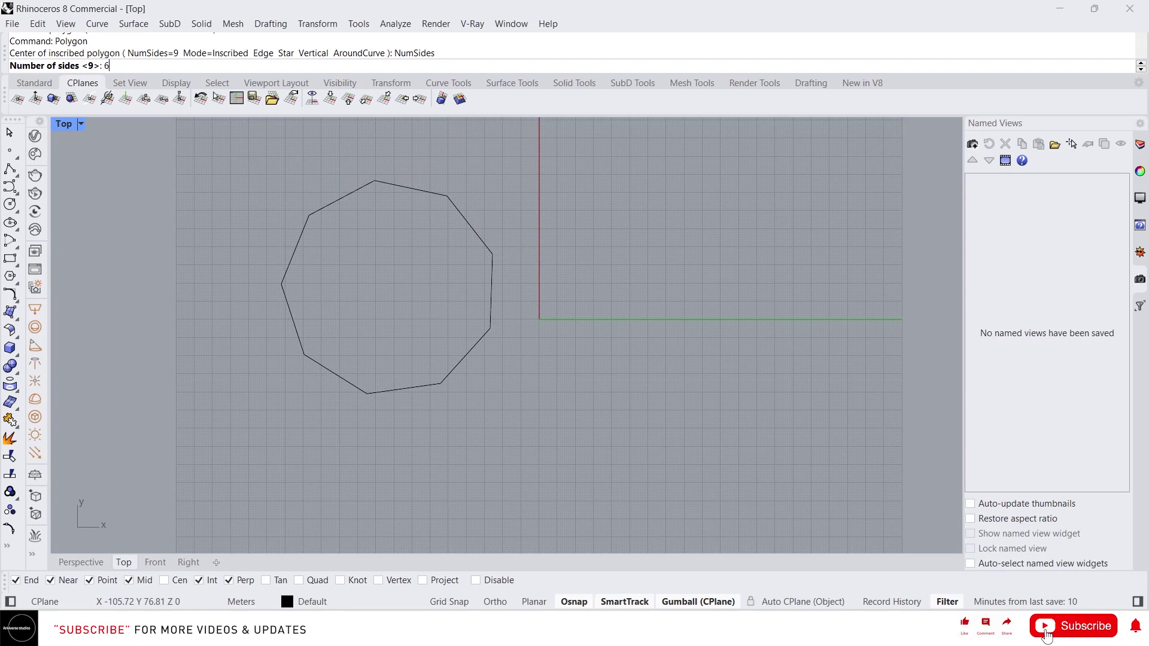
key(Return)
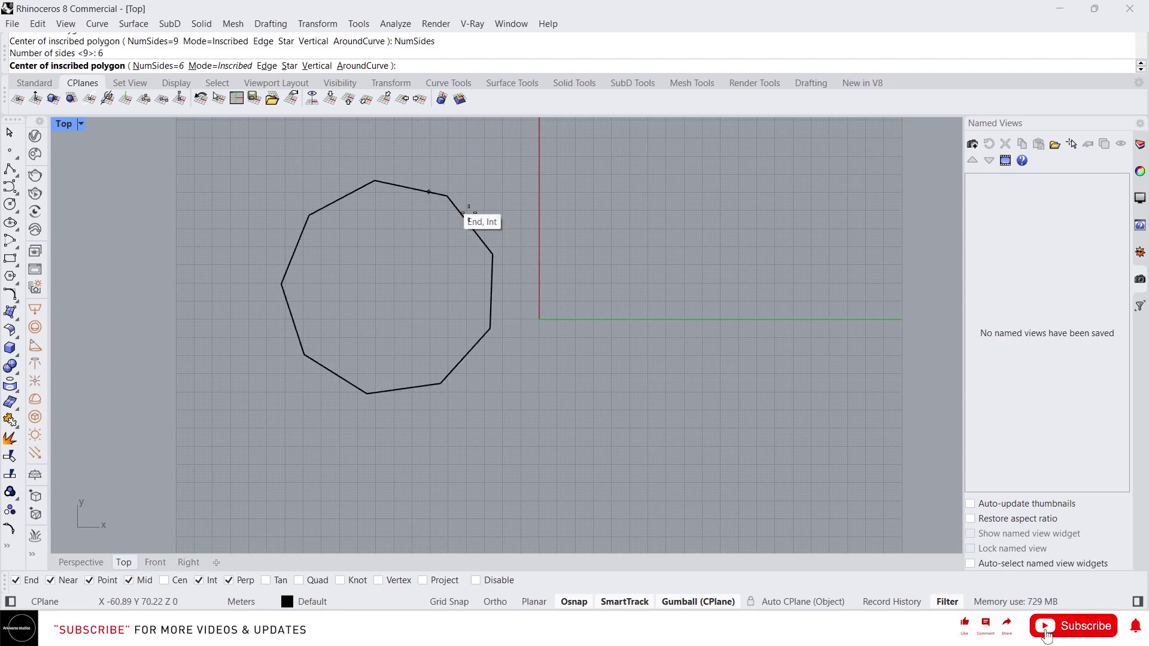
click(583, 224)
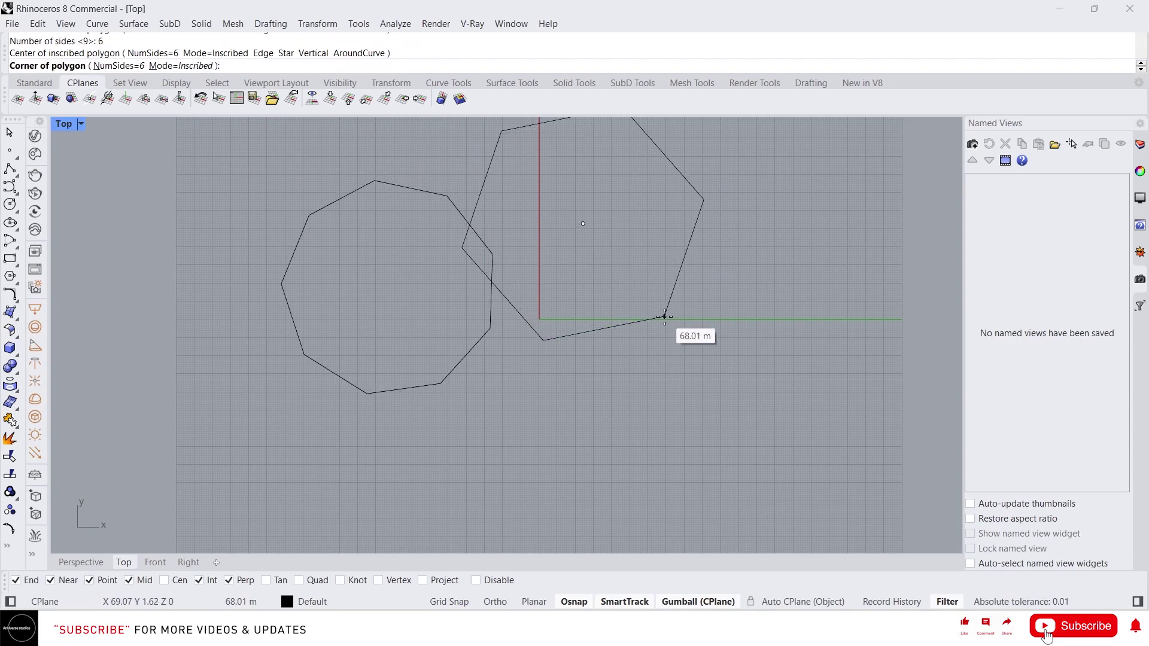
click(670, 263)
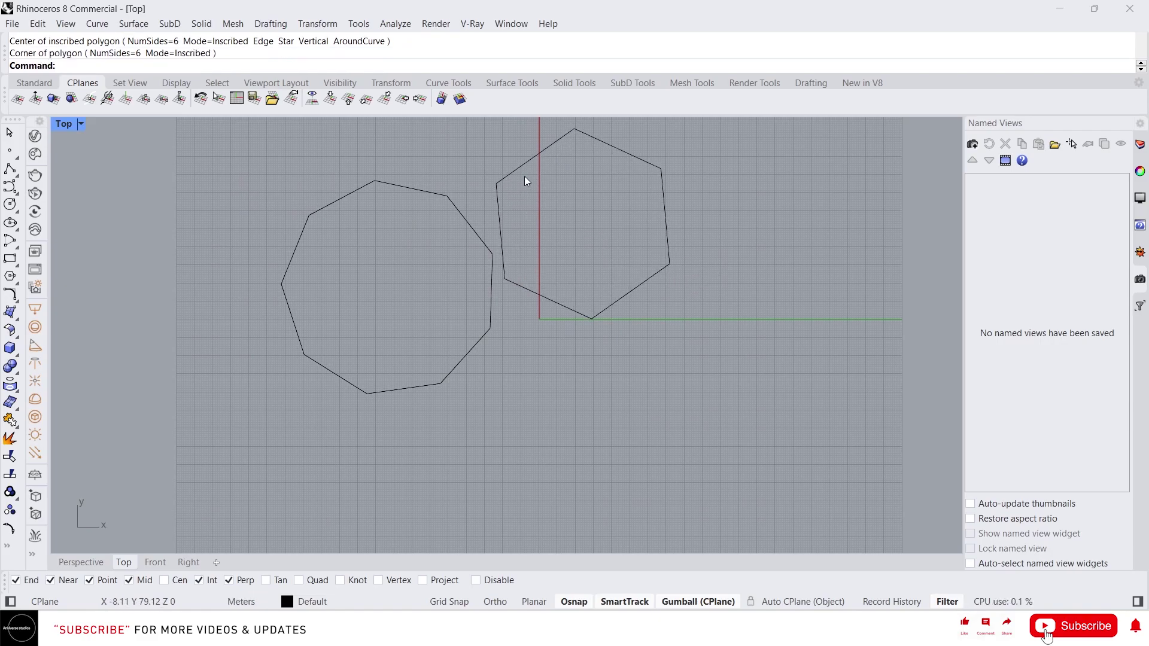
key(Return)
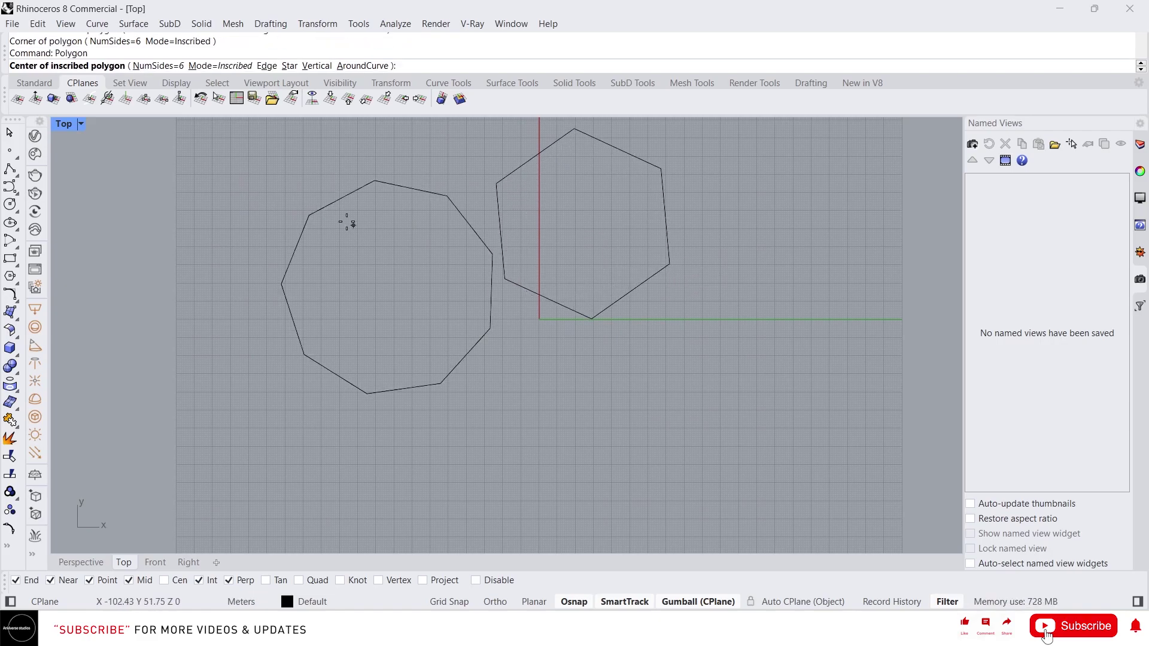
Step: Toggle the polygon between circumscribed and inscribed mode, then cancel the Polygon command
click(211, 68)
click(211, 69)
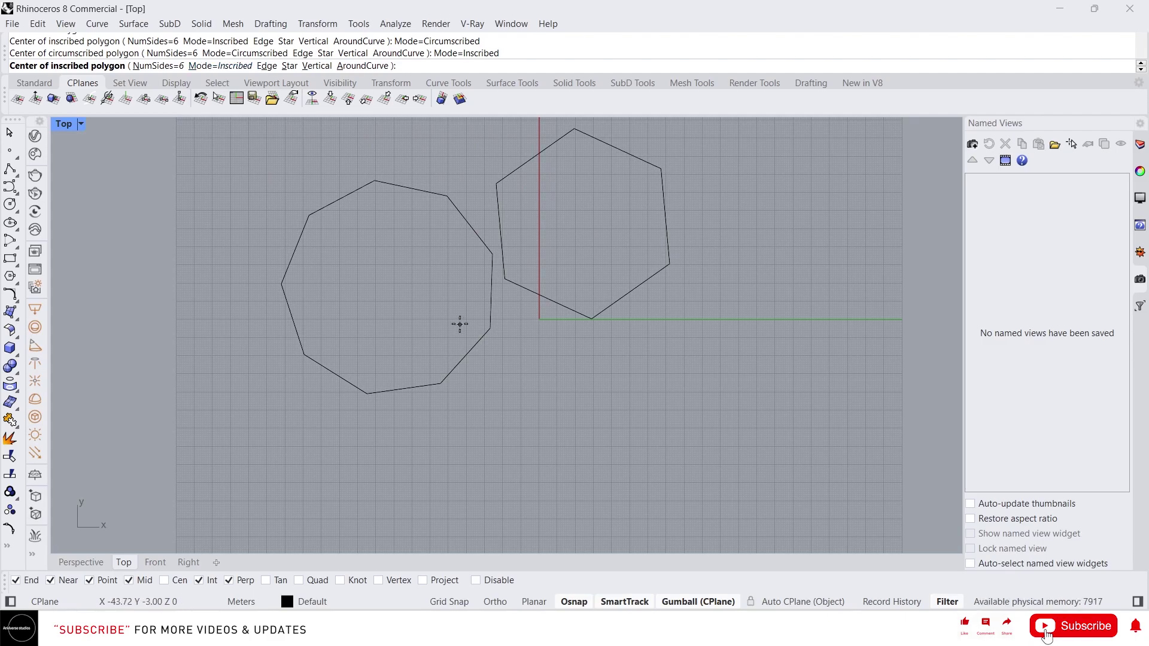
scroll(364, 298, down, 2)
key(Escape)
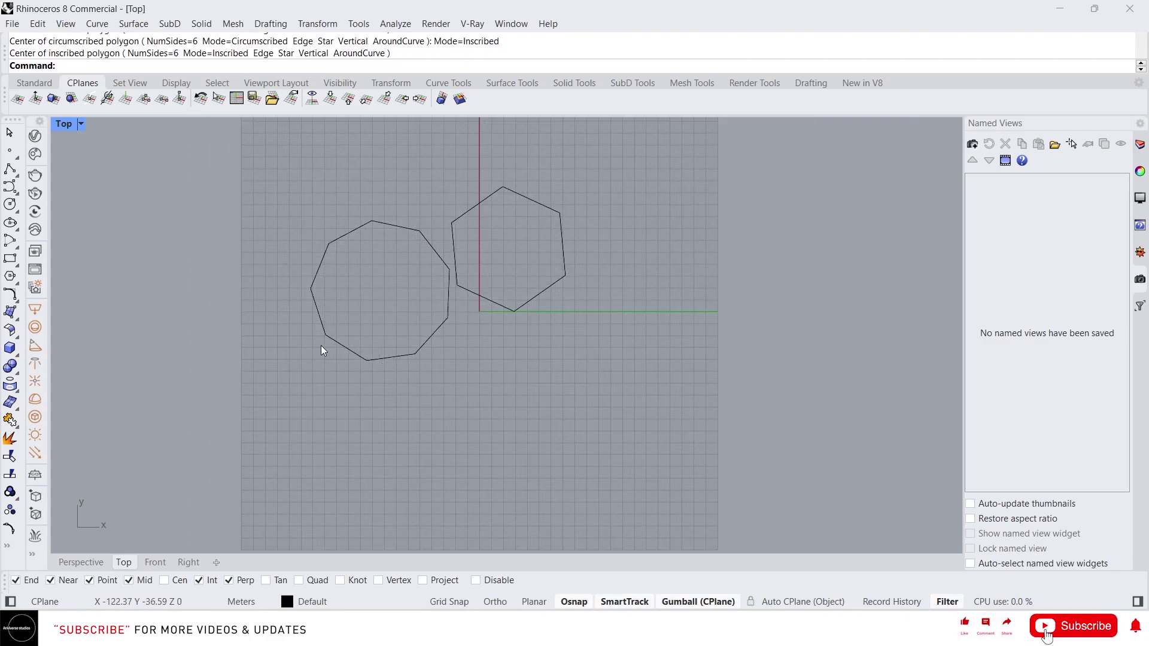
Step: Place a point below right of the hexagon and draw a circle centred on it
click(10, 150)
click(618, 407)
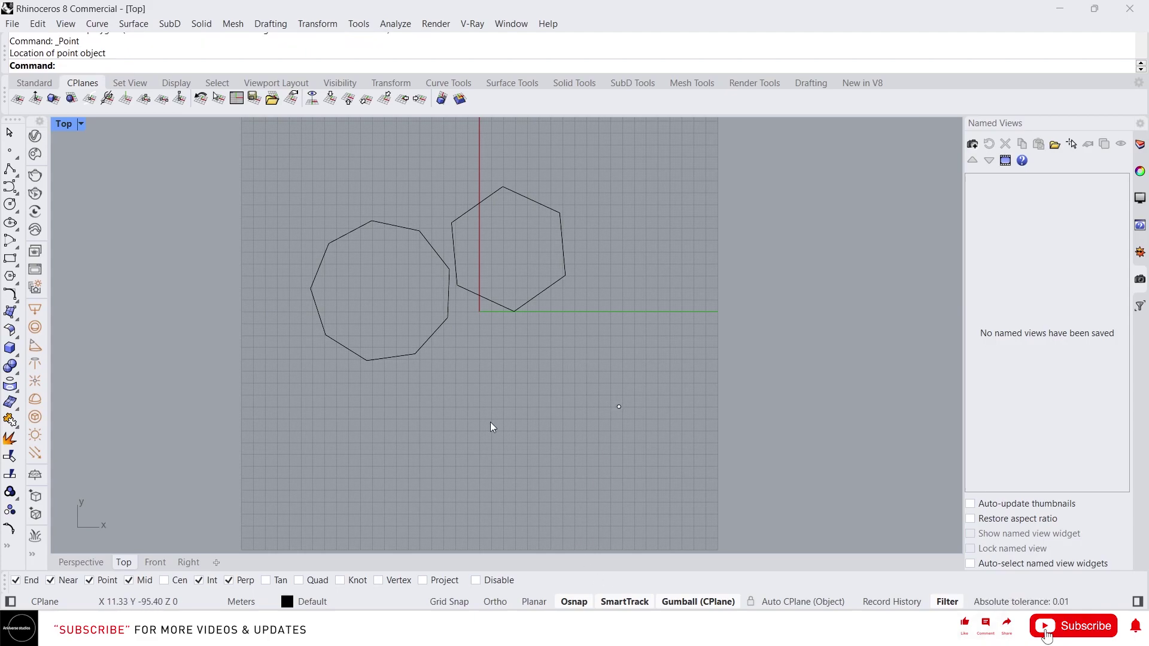
click(10, 205)
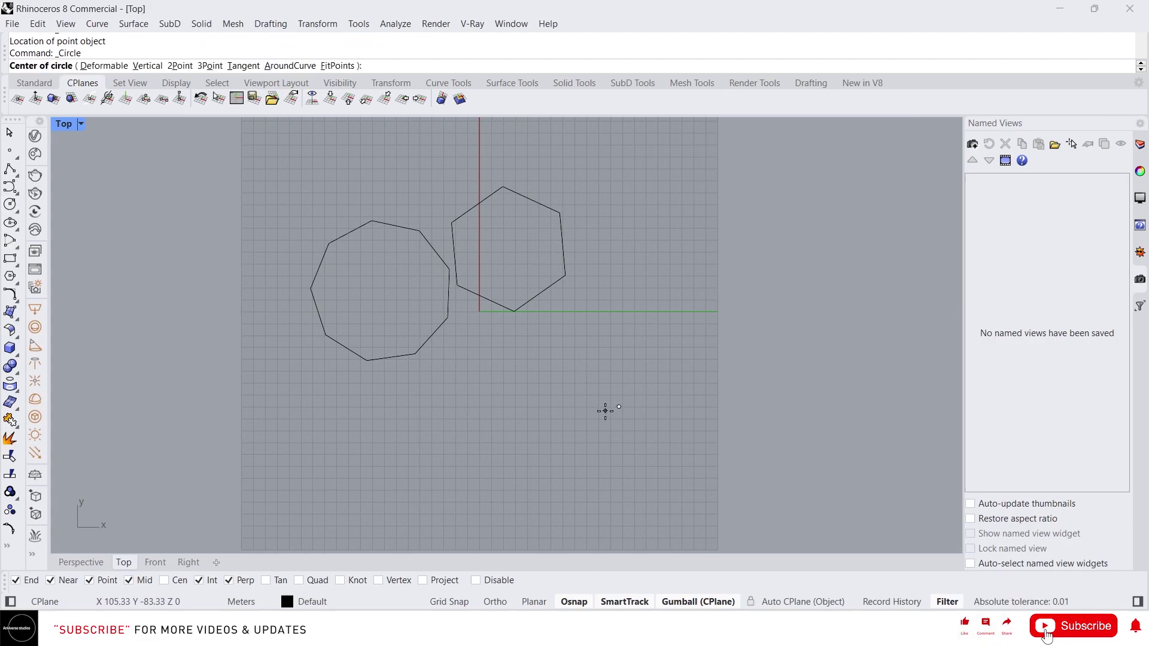
click(618, 407)
click(563, 435)
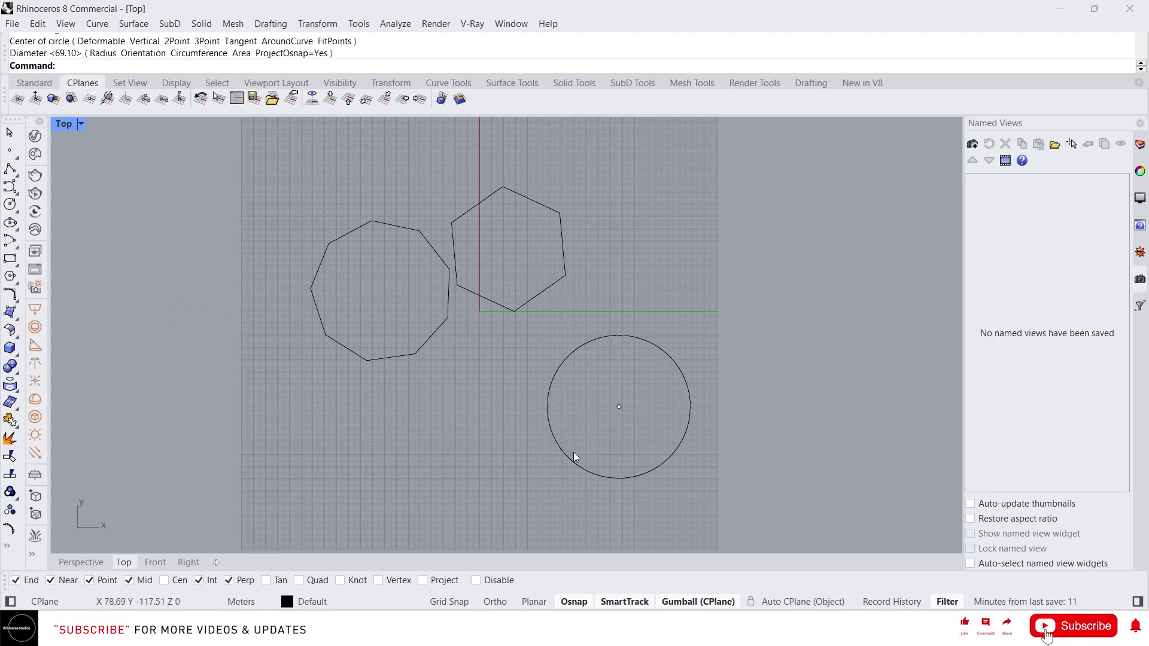
scroll(624, 466, up, 3)
right_drag(624, 465, 529, 415)
Step: Draw an inscribed hexagon centred on the point with a corner on the circle
scroll(530, 414, up, 1)
text(Polygon)
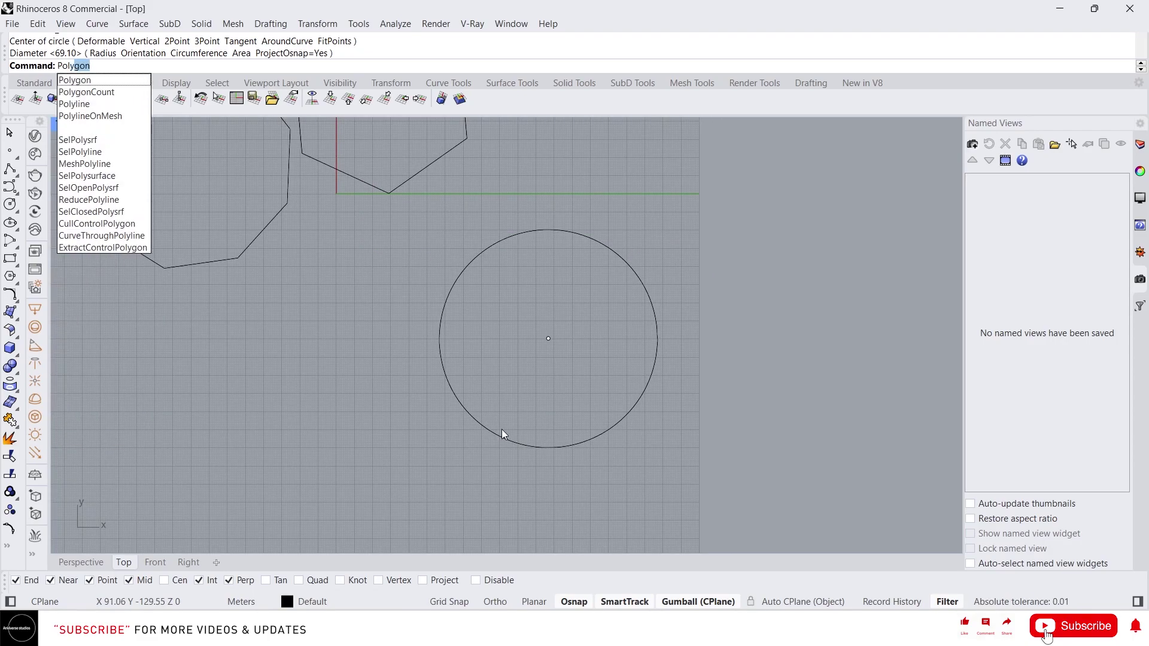
key(Return)
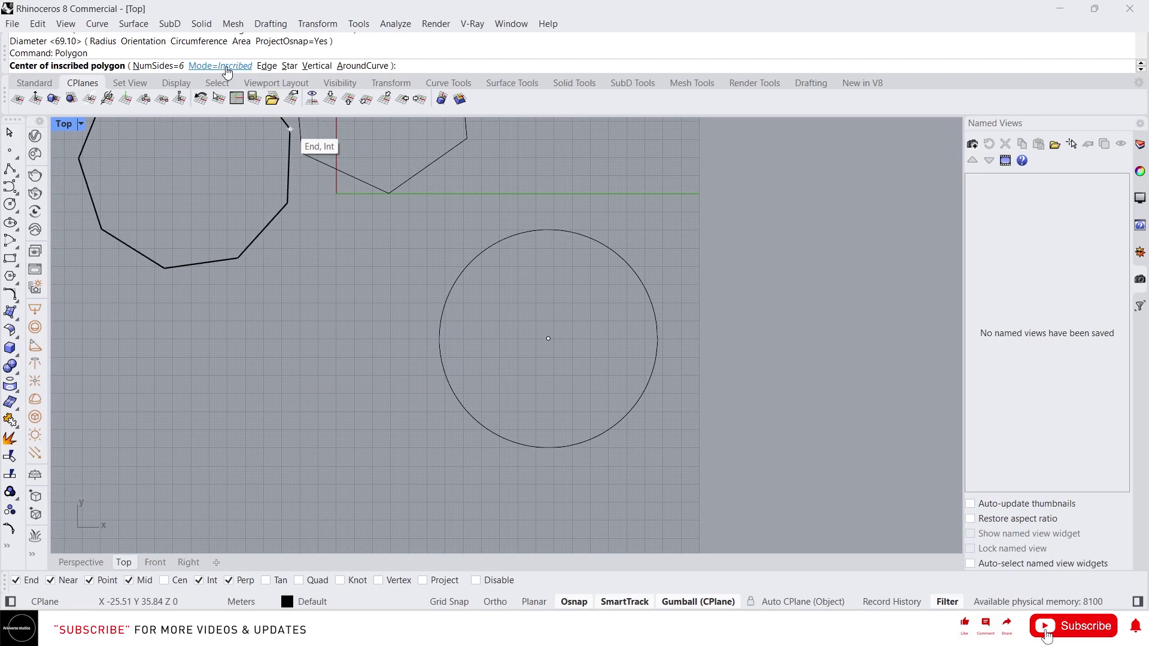
click(548, 339)
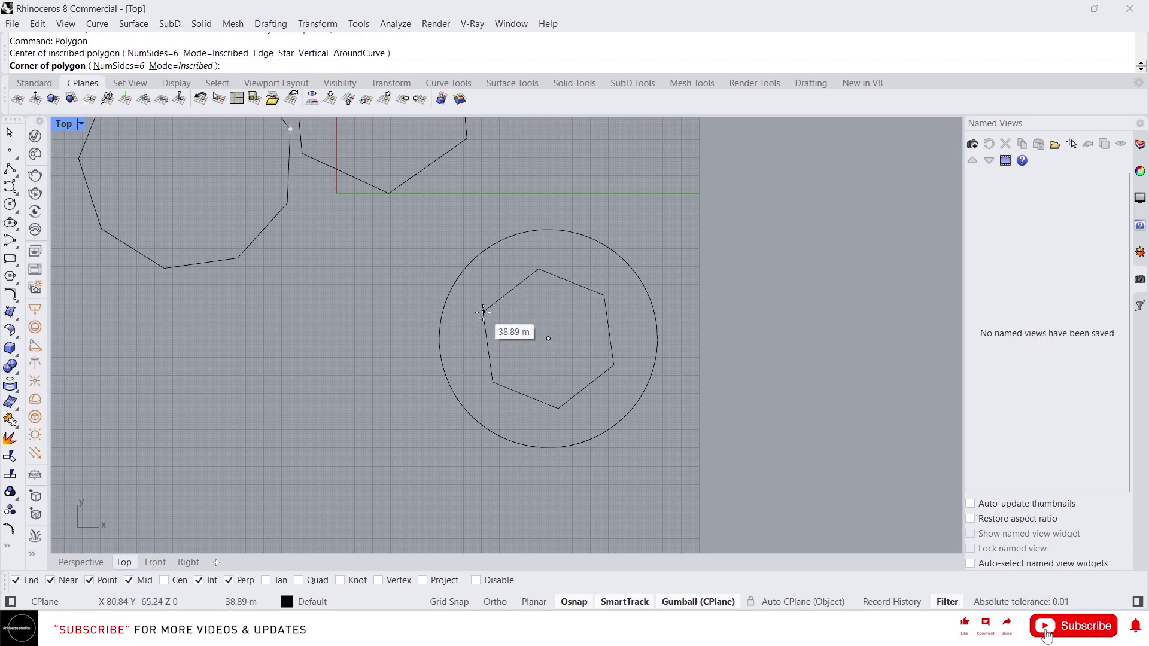
click(464, 288)
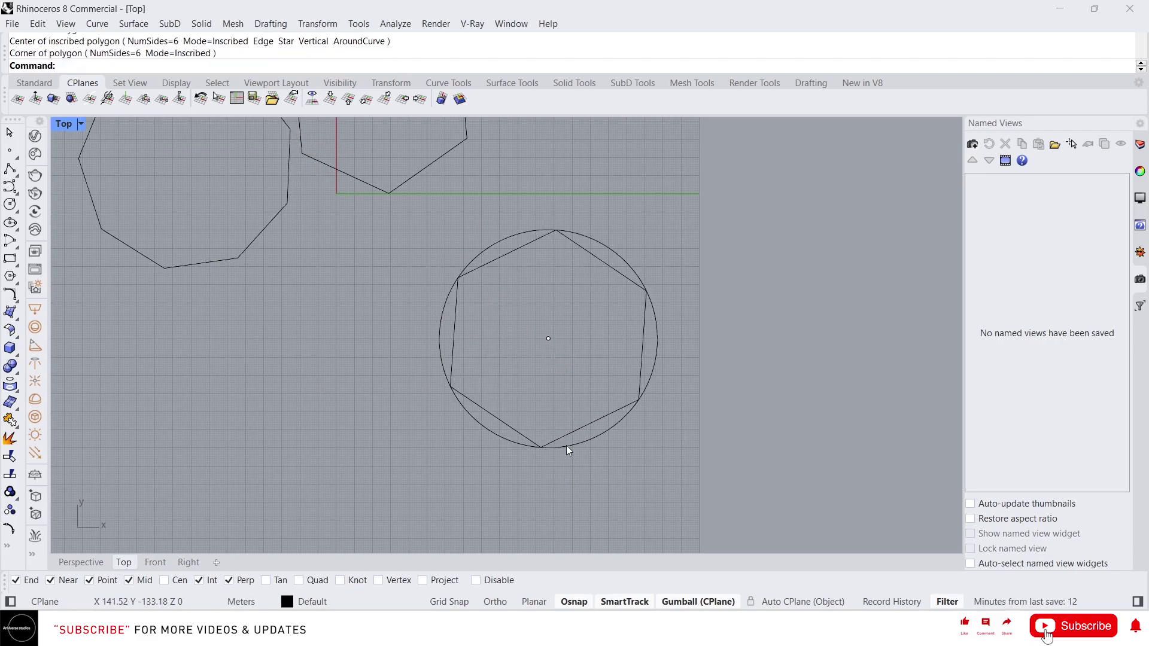
Step: Add a circumscribed hexagon whose edge midpoints touch the circle, then select all four objects
key(Return)
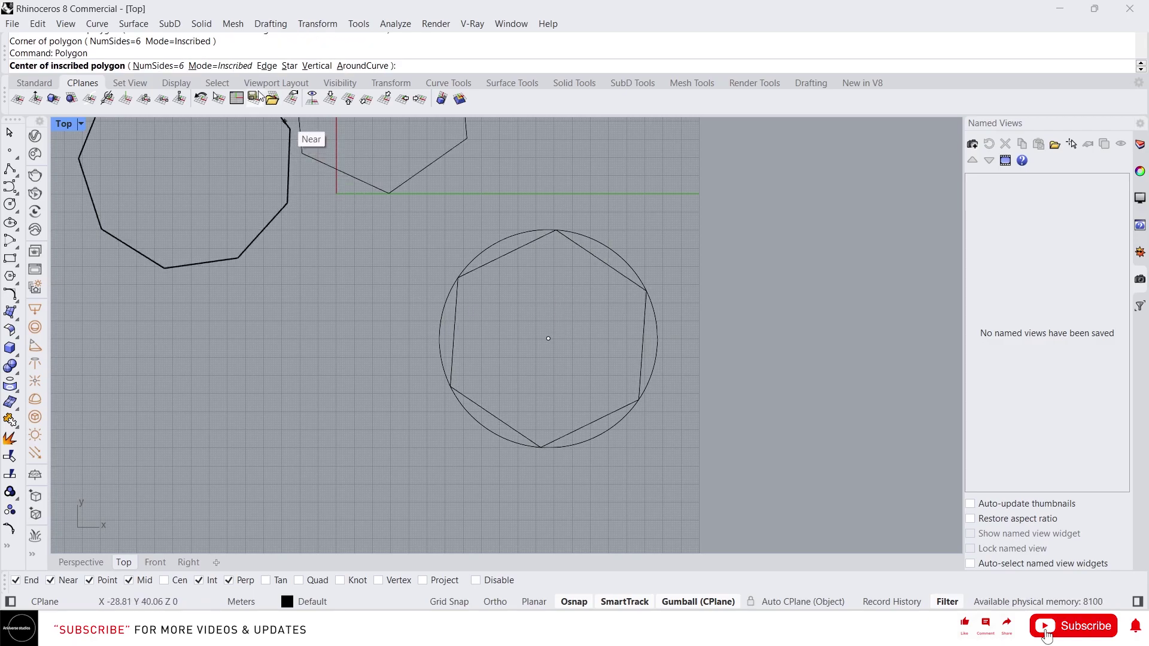
click(237, 69)
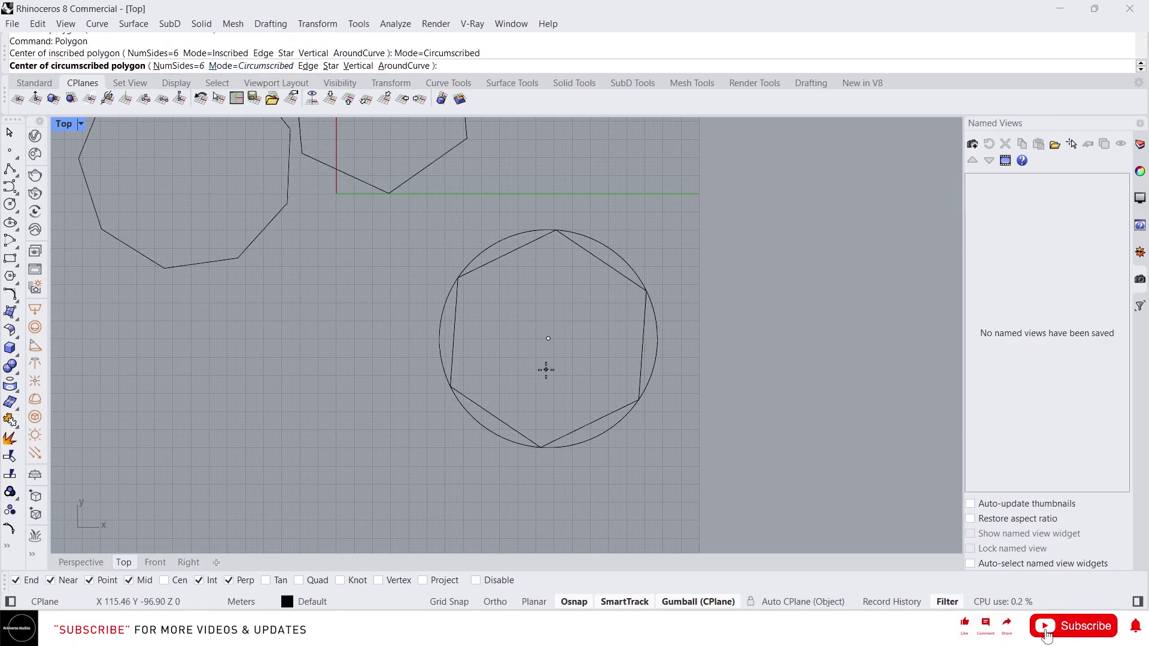
click(548, 338)
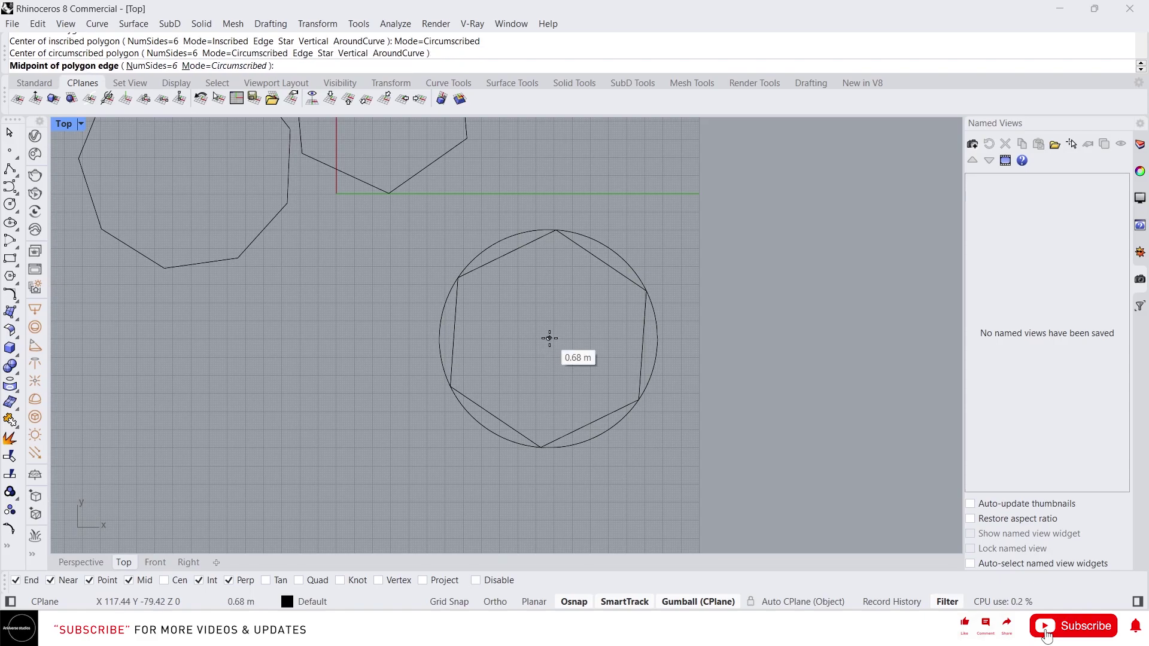
click(481, 251)
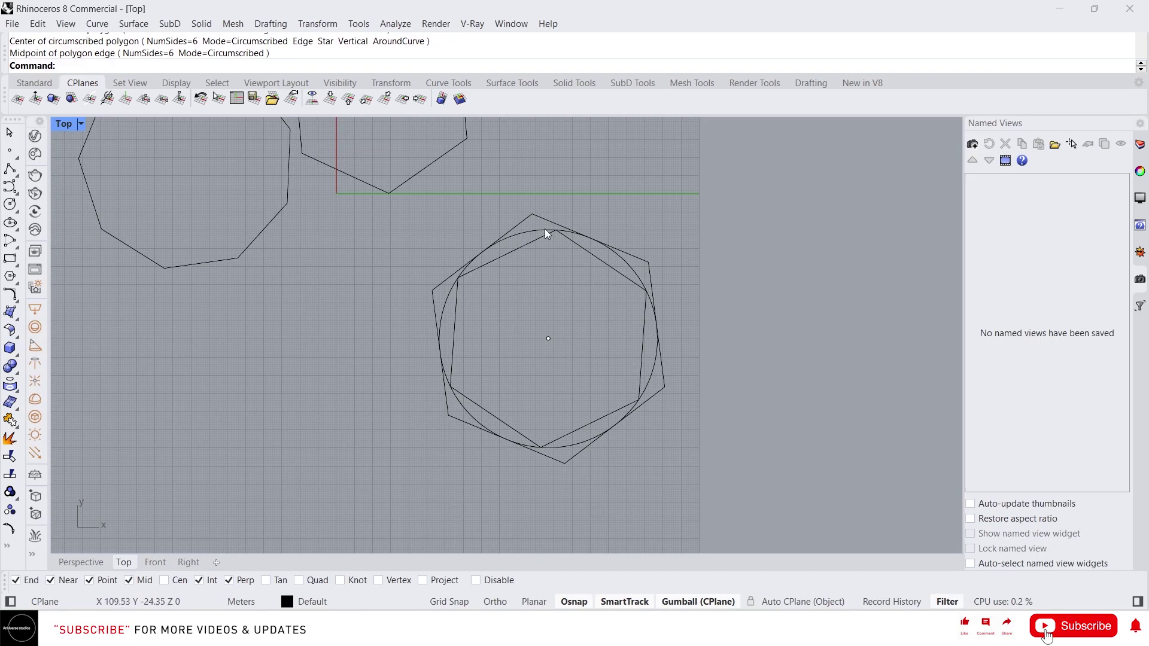
drag(715, 437, 415, 218)
Step: Delete the circle, point and hexagons, then start and cancel an edge-based polygon
key(Delete)
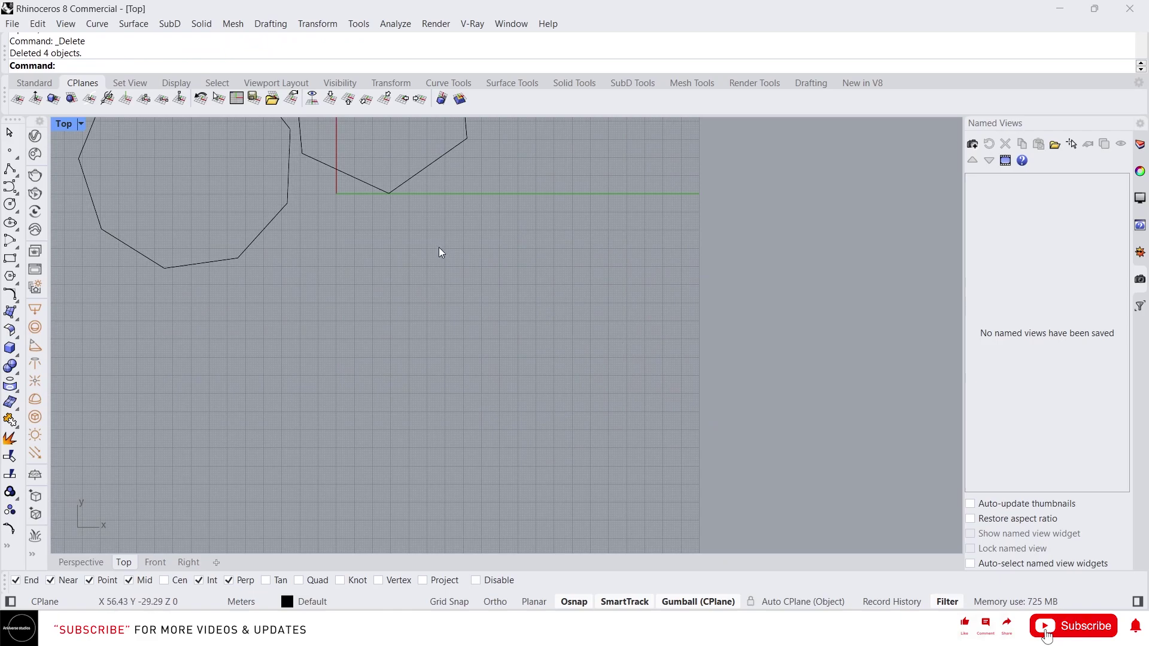
text(Polygon)
key(Return)
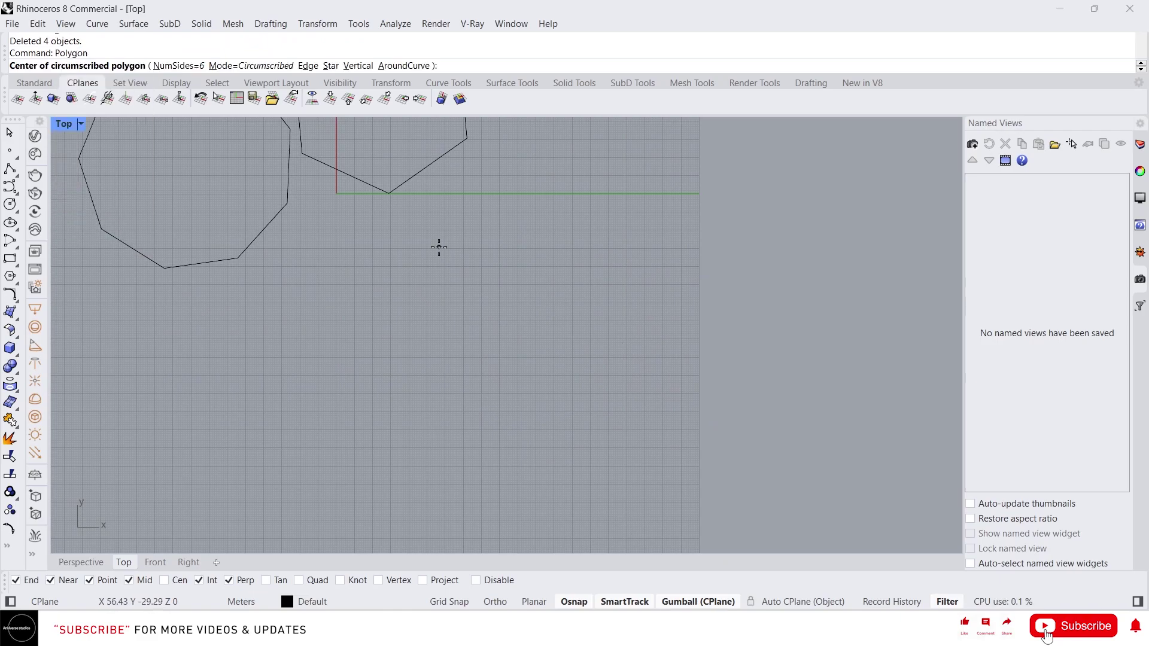
scroll(426, 277, down, 5)
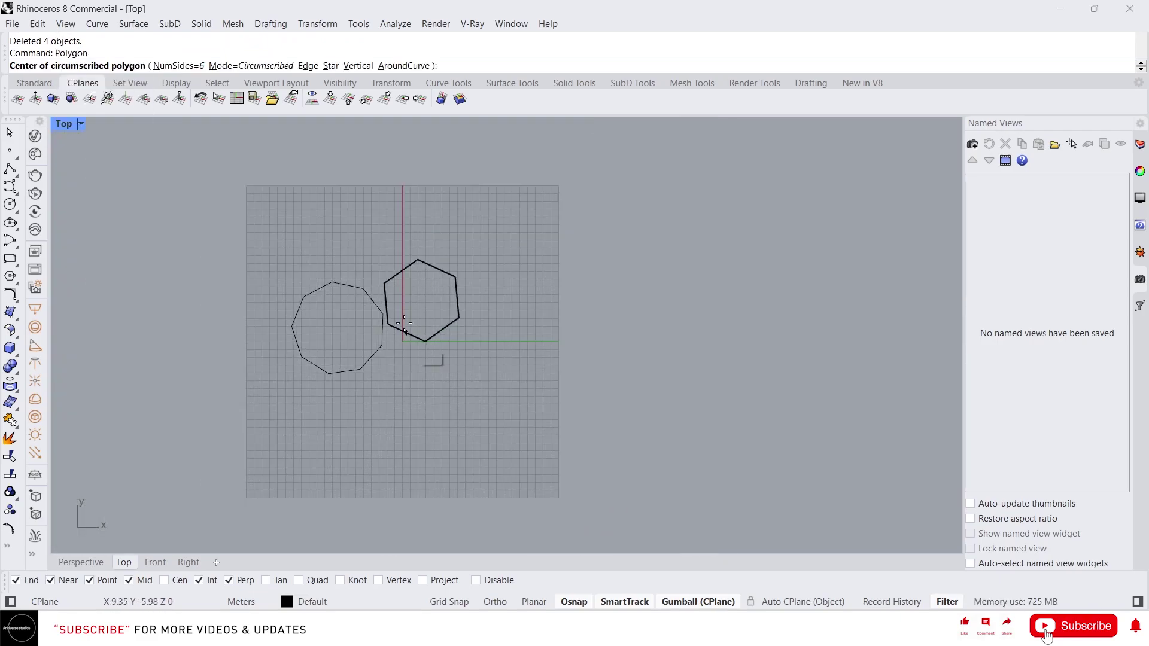
scroll(405, 331, up, 3)
click(308, 66)
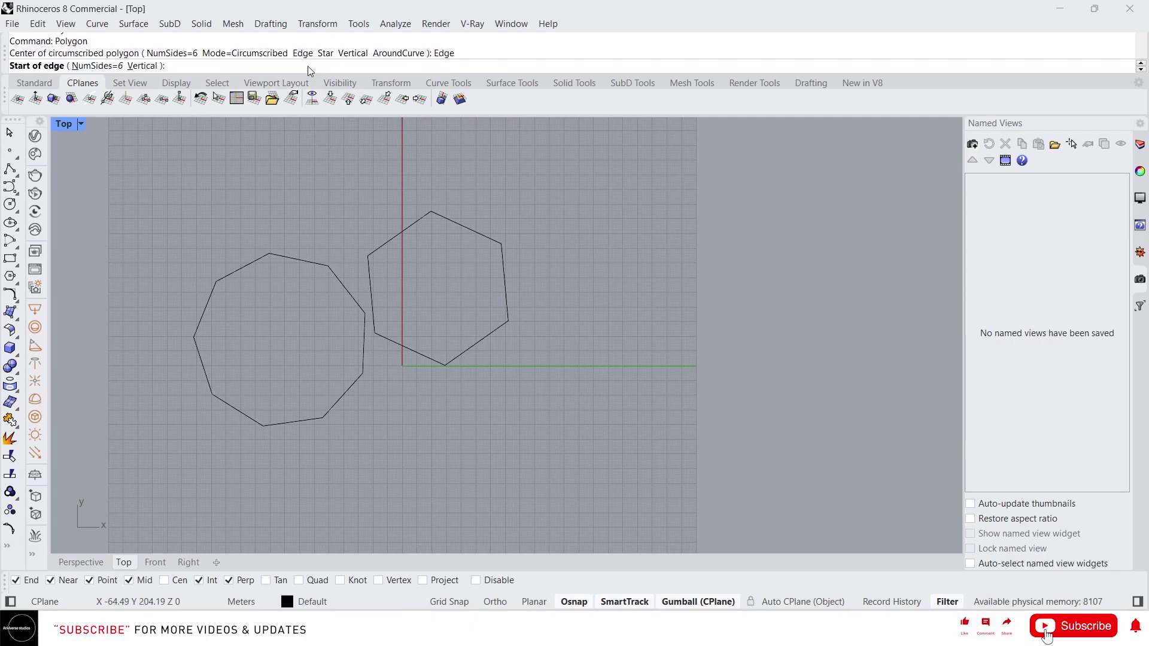
key(Escape)
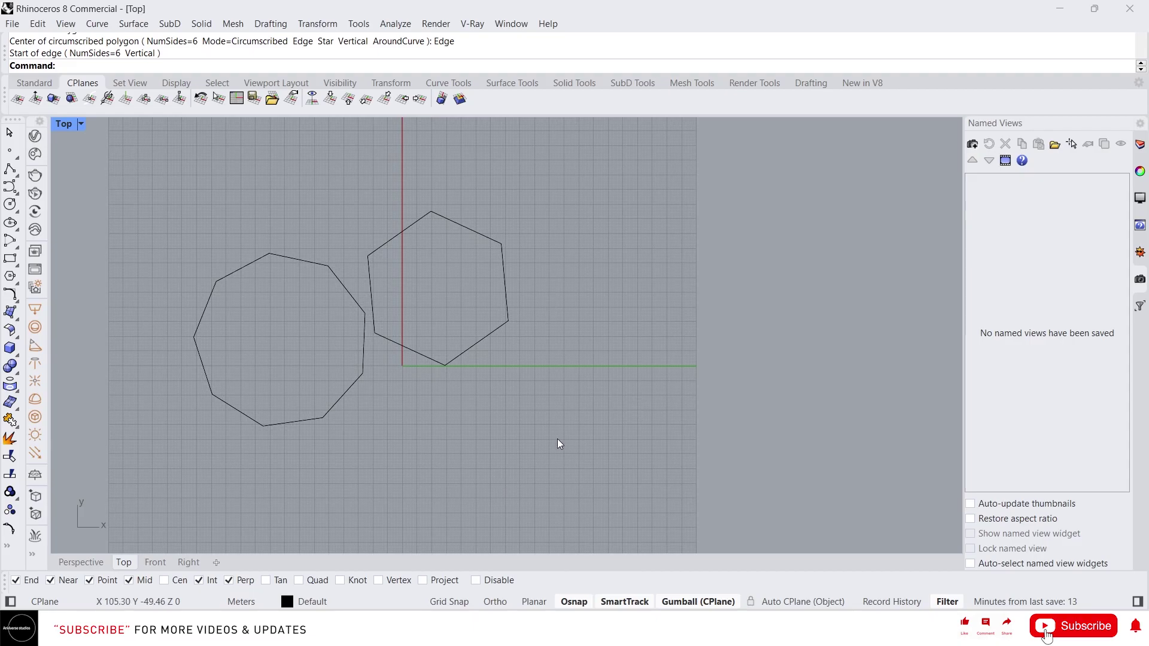
Step: Draw a horizontal test line and a hexagon centred on its midpoint
text(polyline)
key(Return)
click(467, 449)
click(760, 442)
key(Return)
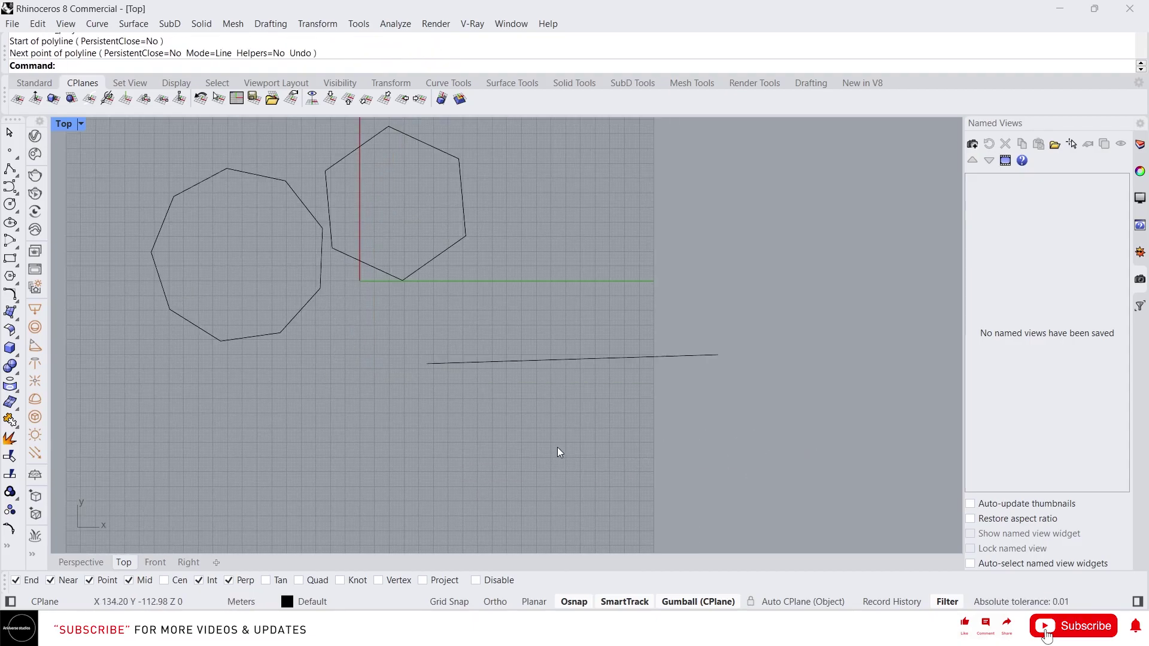
text(Polygon)
key(Return)
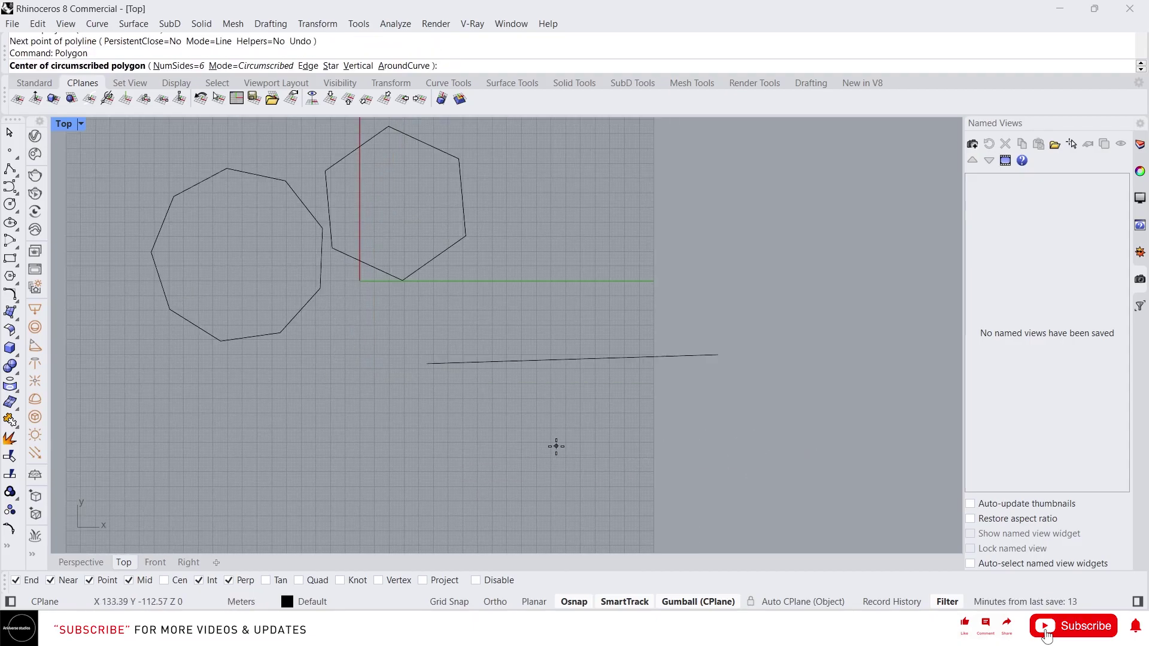
click(552, 355)
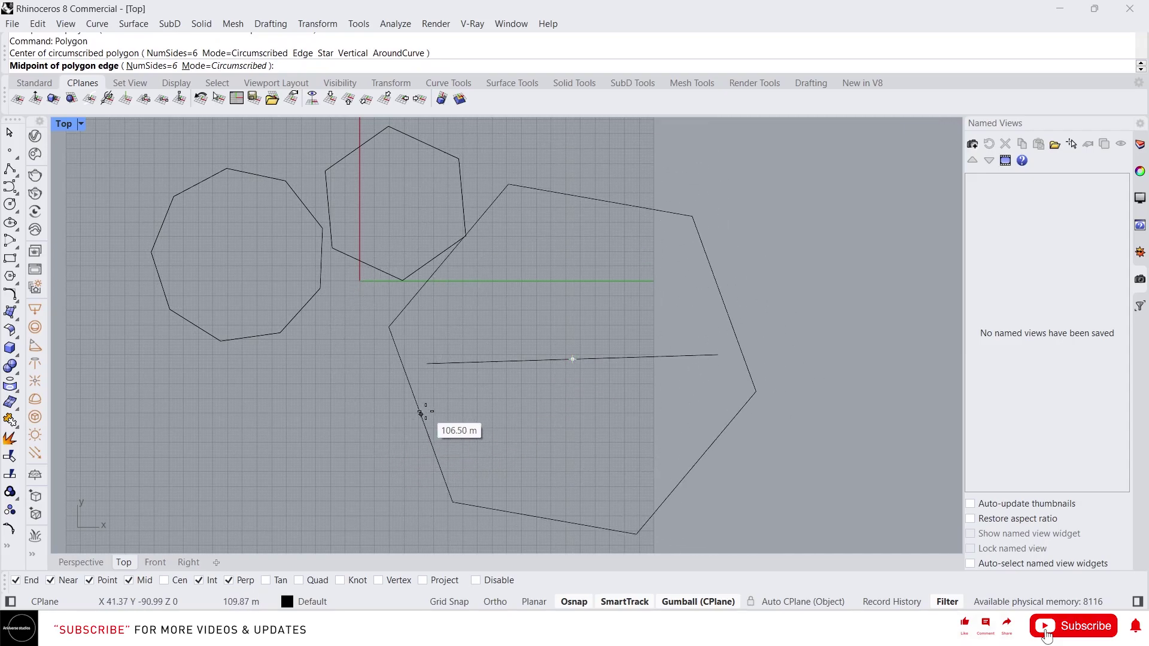
click(469, 442)
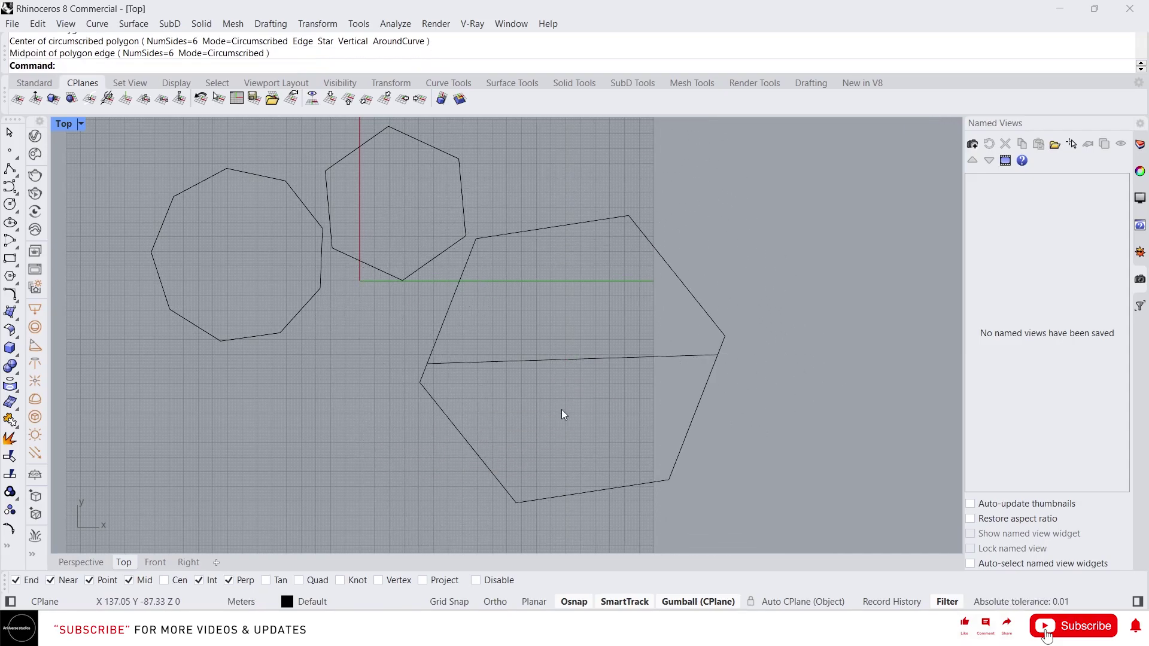
Step: Draw another hexagon from an edge starting at the test line's left end
scroll(712, 215, down, 2)
key(Return)
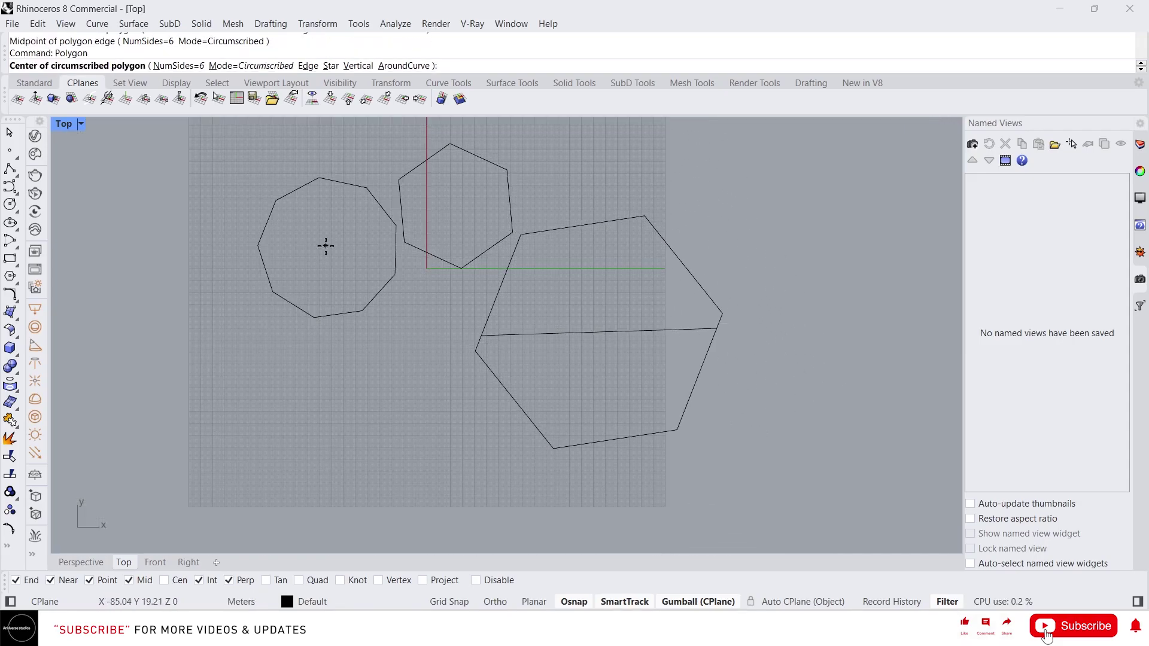
click(308, 67)
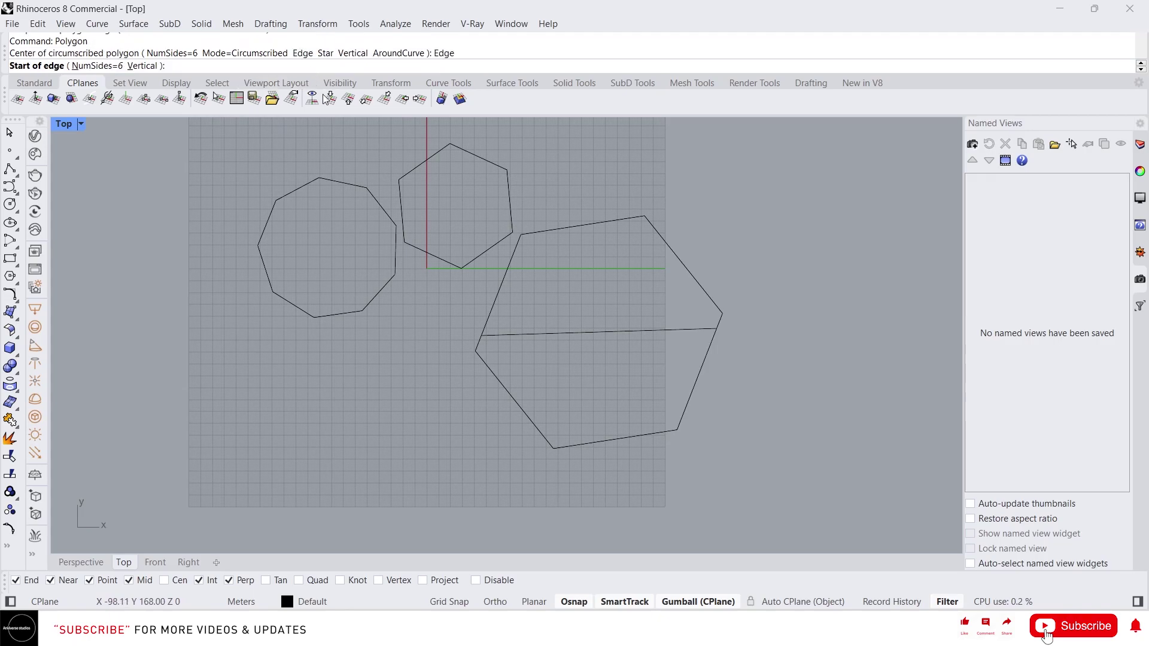
click(483, 332)
scroll(712, 339, down, 2)
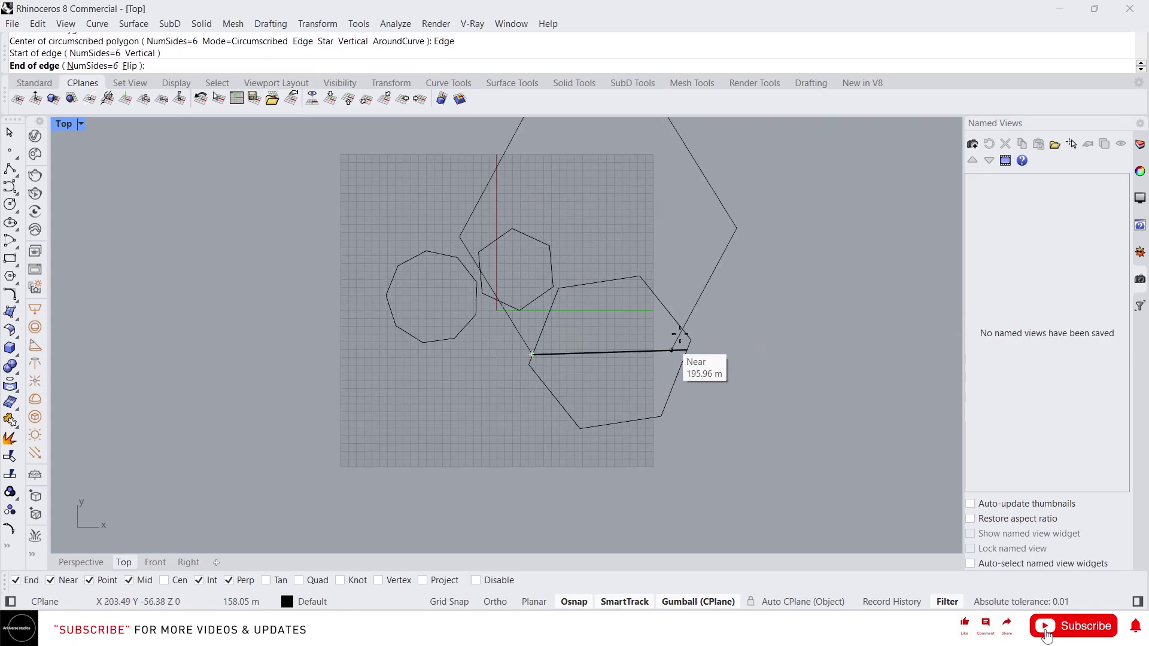
scroll(687, 349, down, 1)
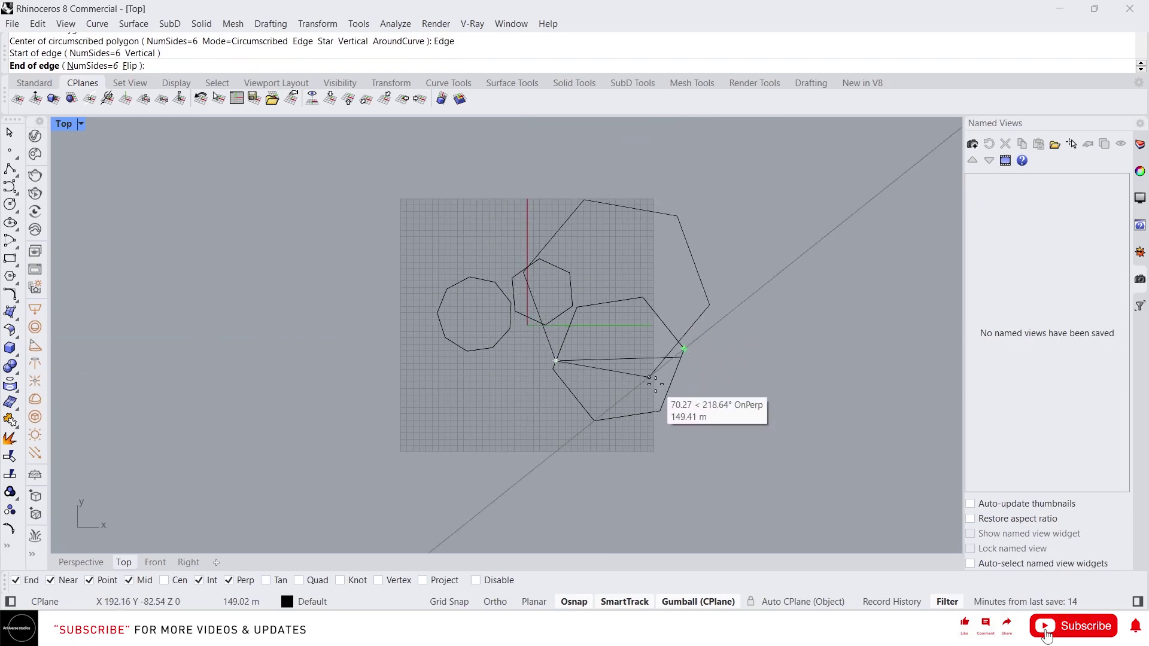
scroll(687, 349, up, 2)
click(688, 350)
scroll(603, 425, down, 2)
scroll(544, 380, up, 4)
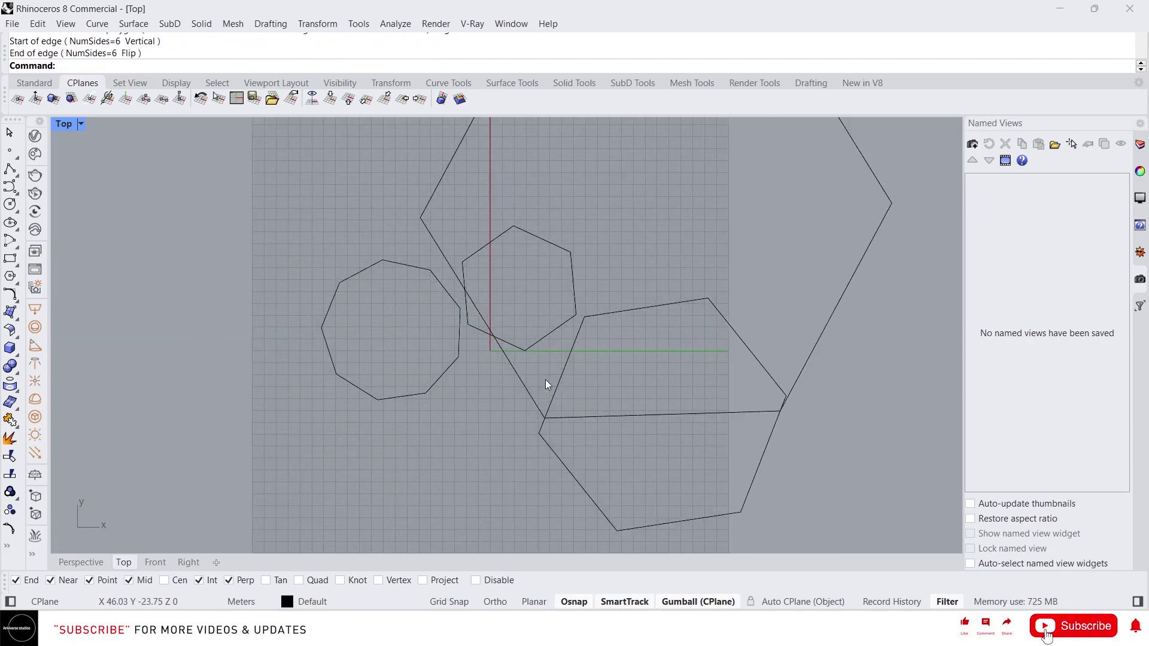
Step: Delete the test line and its two hexagons
drag(768, 516, 669, 436)
key(Delete)
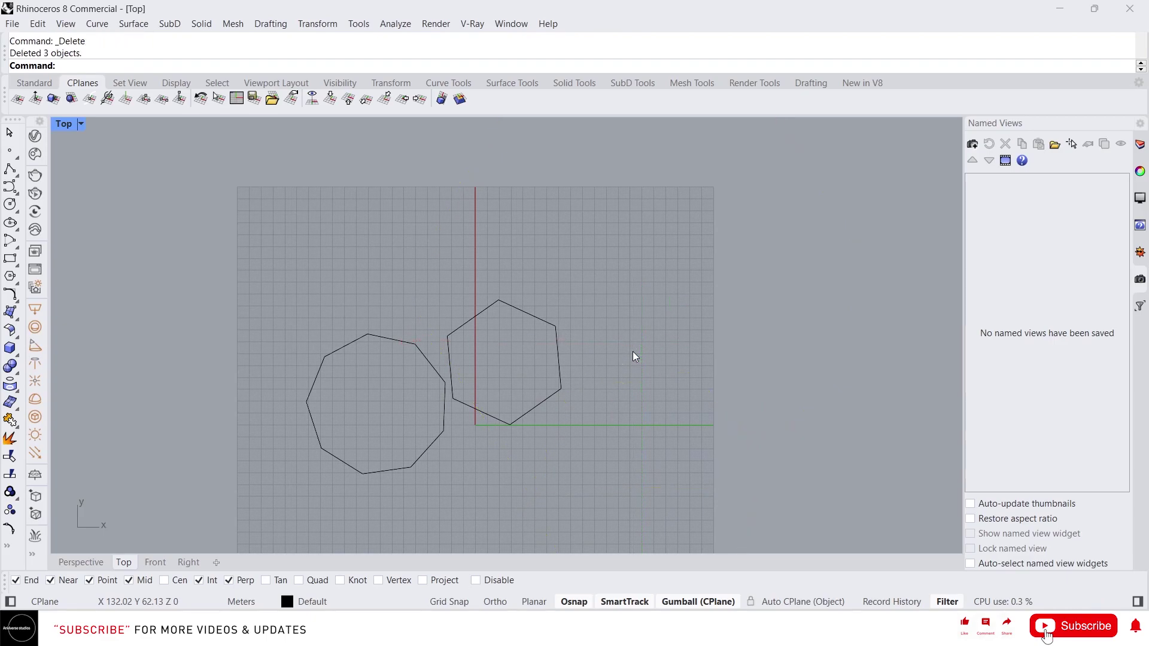
scroll(580, 407, up, 3)
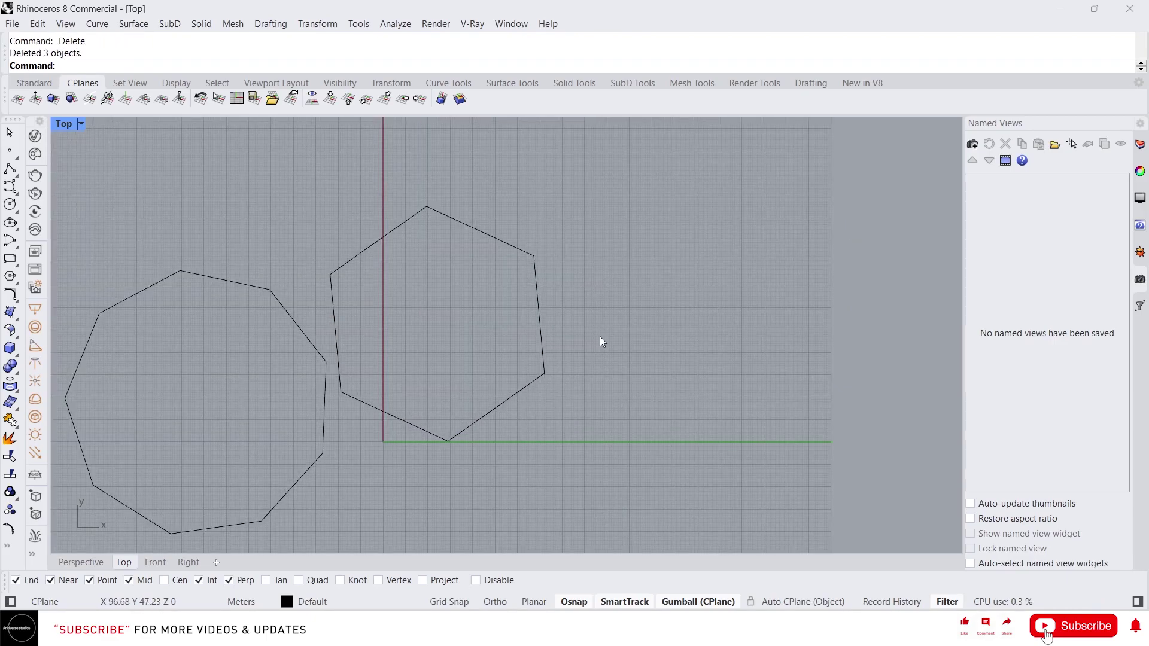
Step: Draw a flipped edge-based hexagon on the first hexagon's lower-right to upper-right edge
text(polygon)
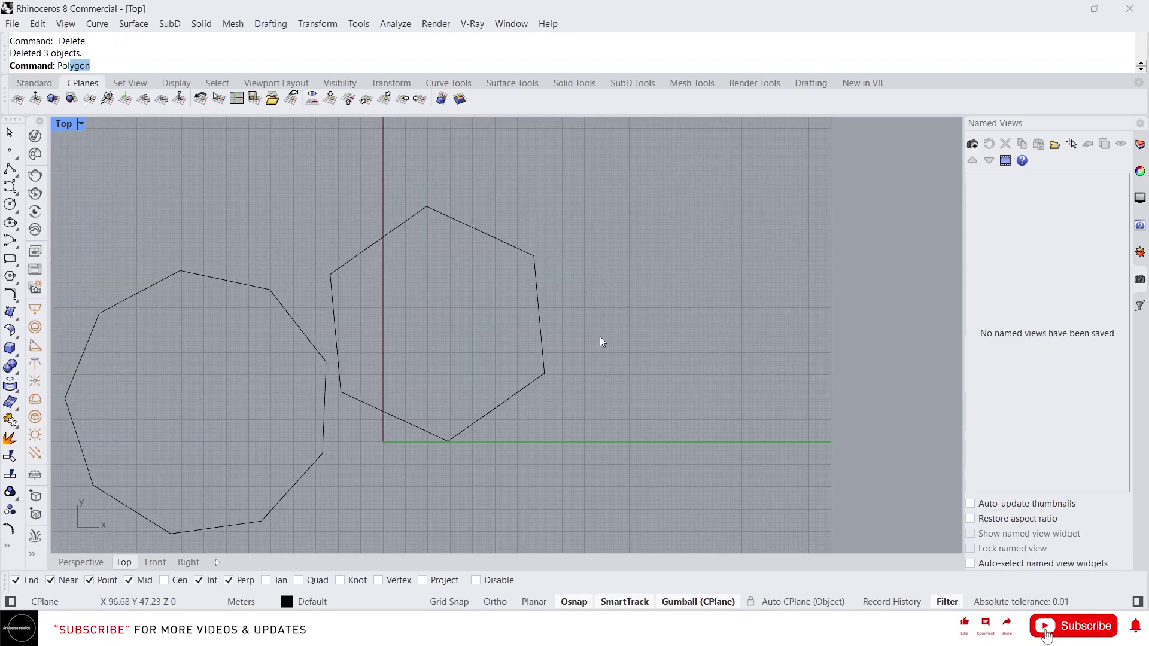
key(Return)
click(308, 66)
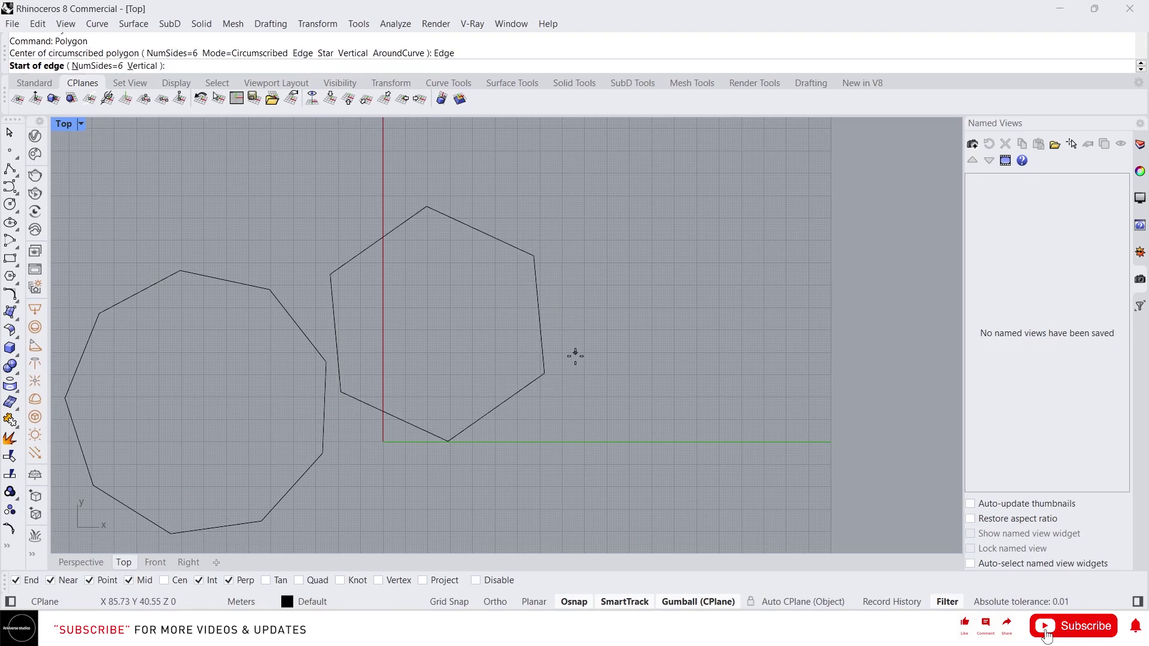
click(545, 375)
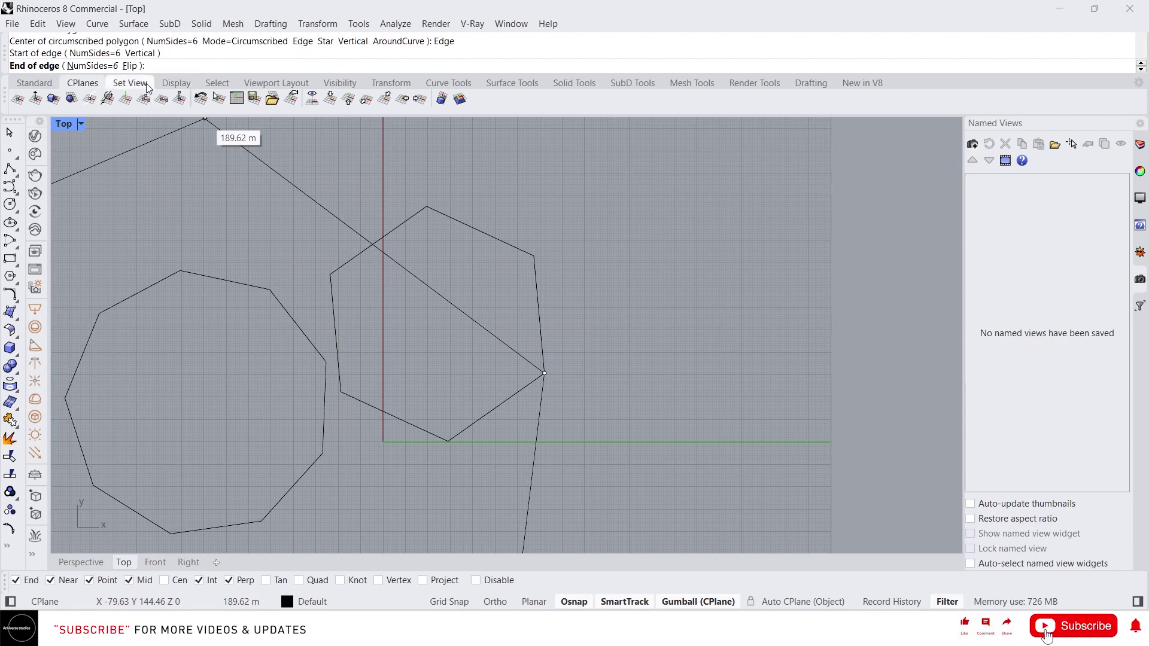
click(130, 66)
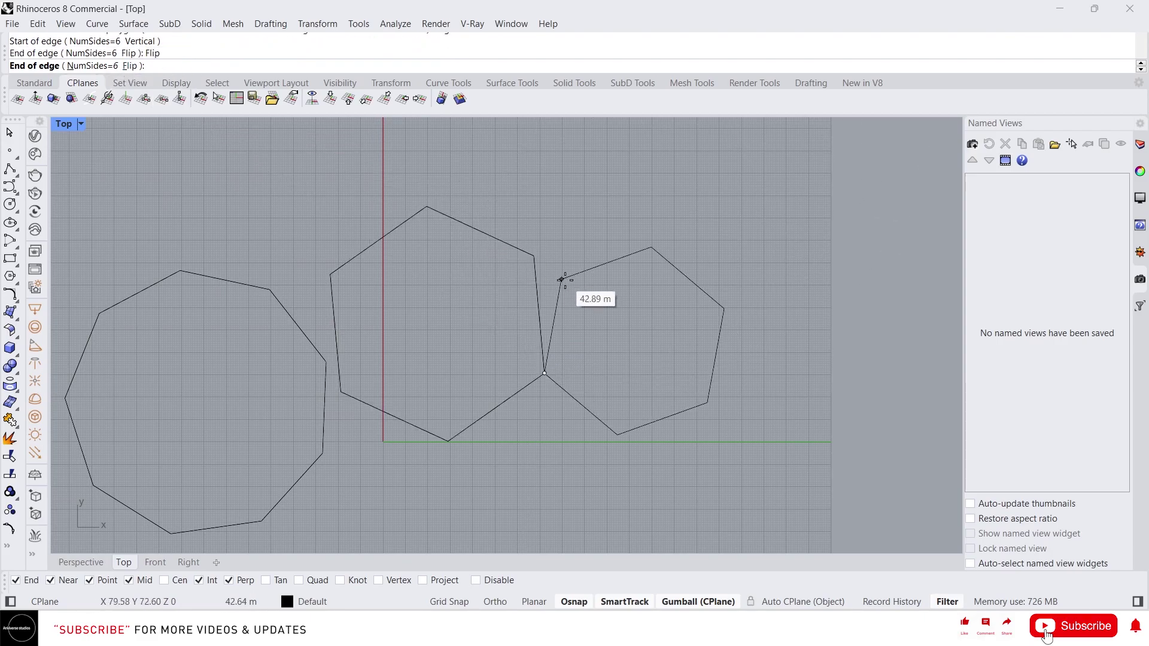
click(531, 262)
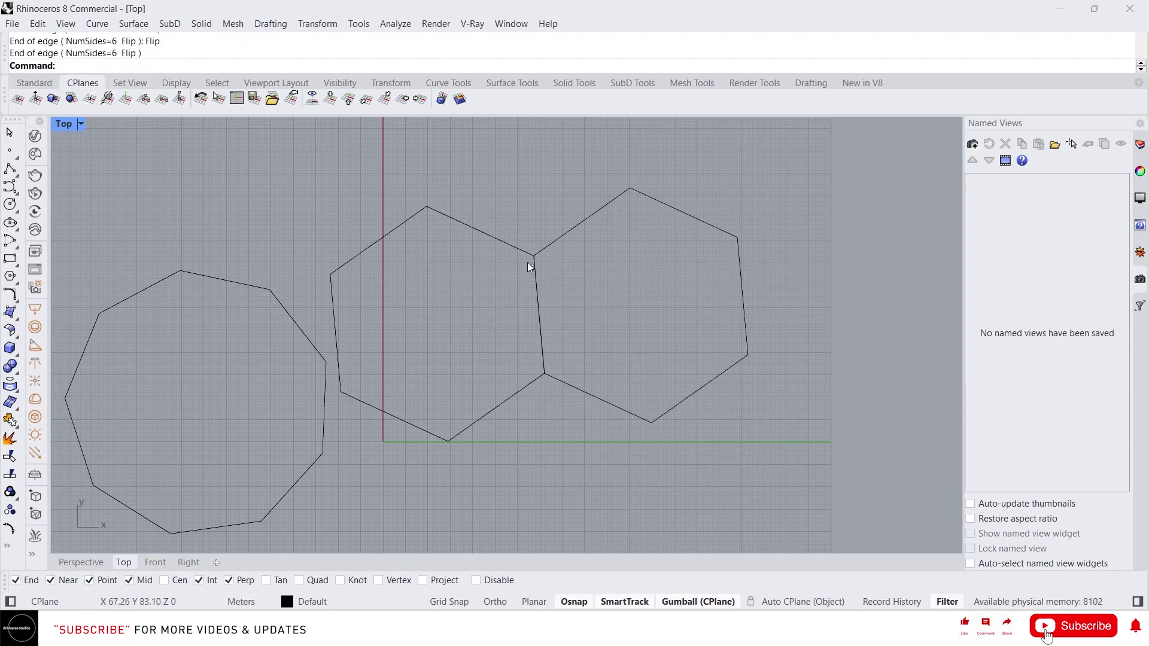
scroll(542, 251, down, 2)
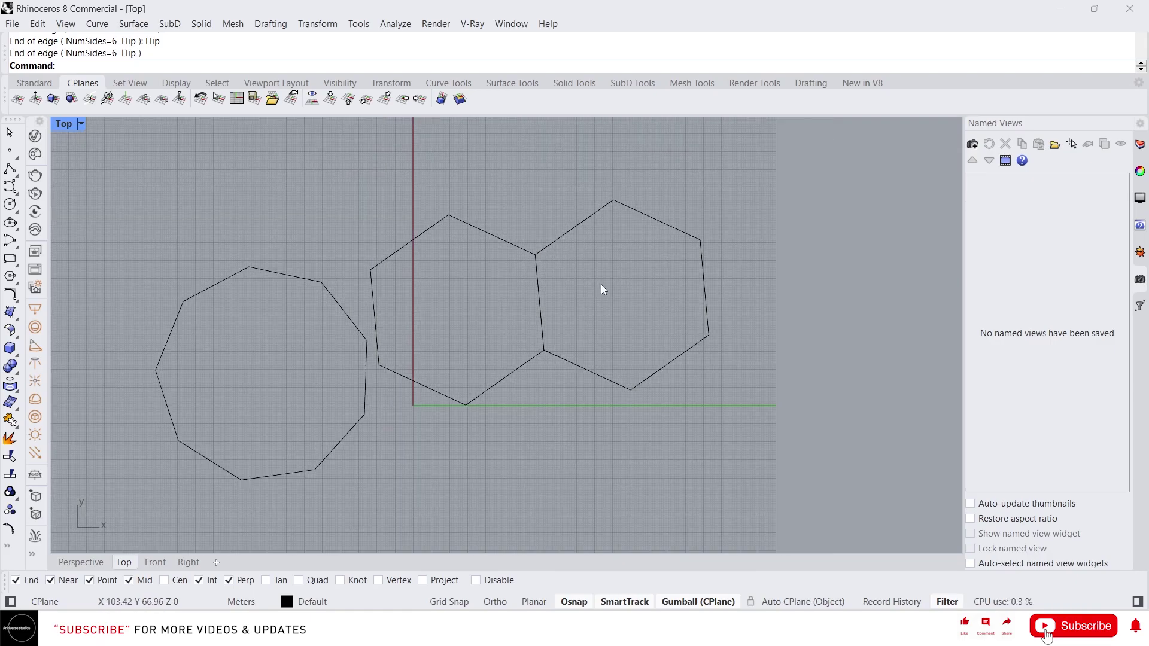
Step: Draw a six-point star below the hexagons, setting its outer corner and inner radius
key(Return)
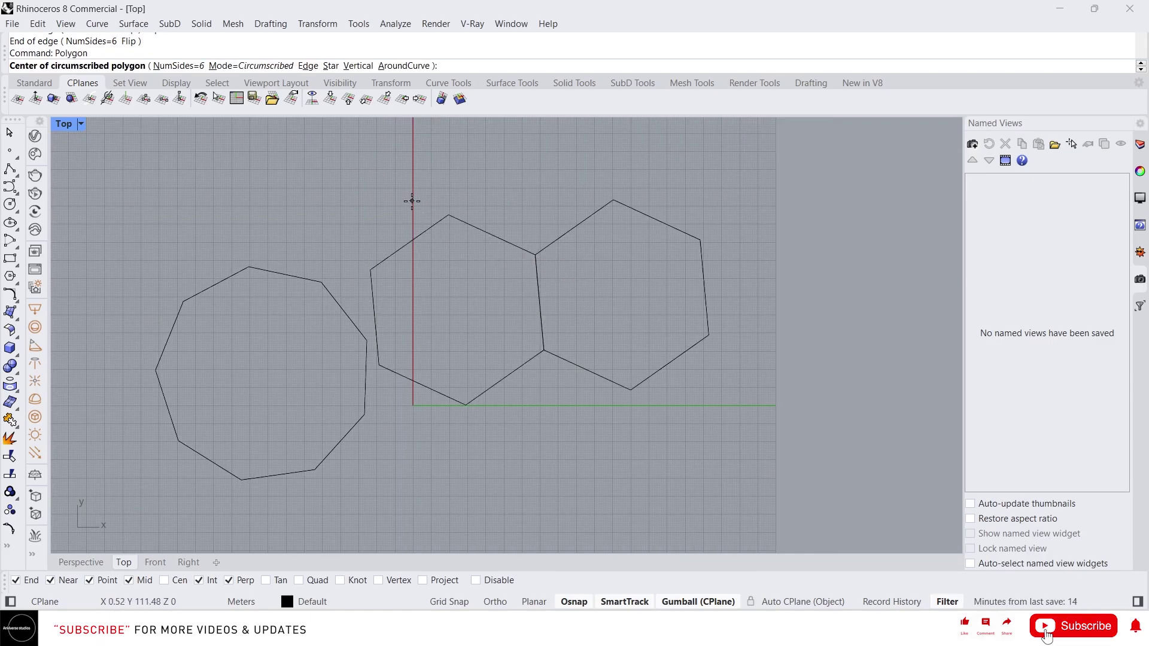
click(330, 67)
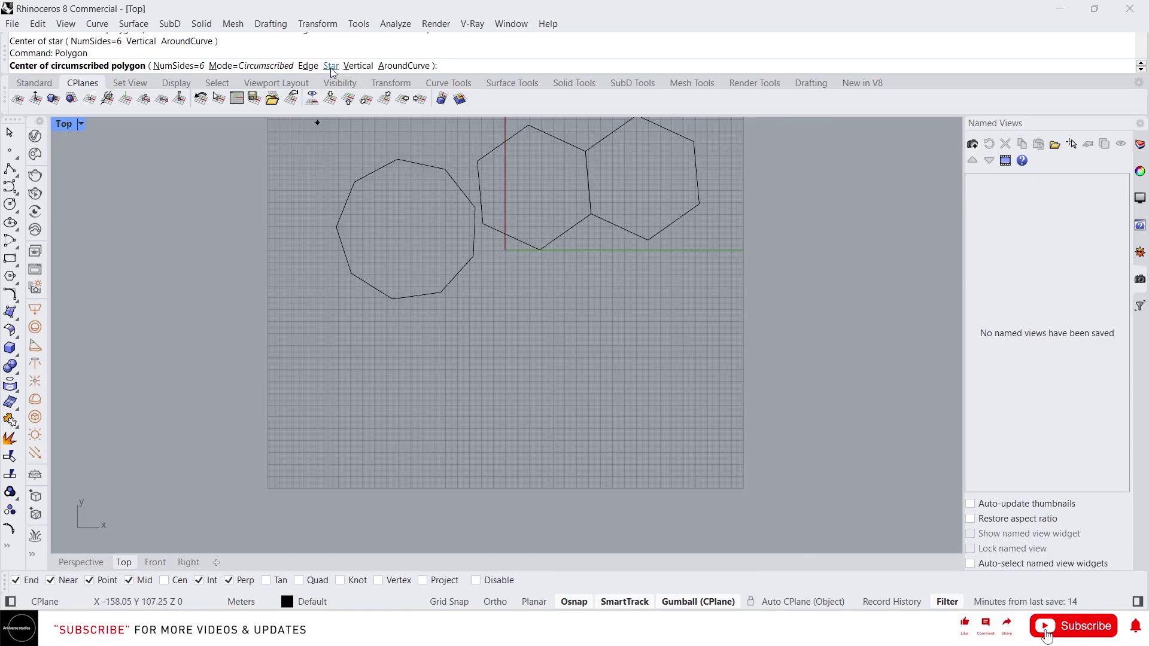
click(331, 67)
click(592, 355)
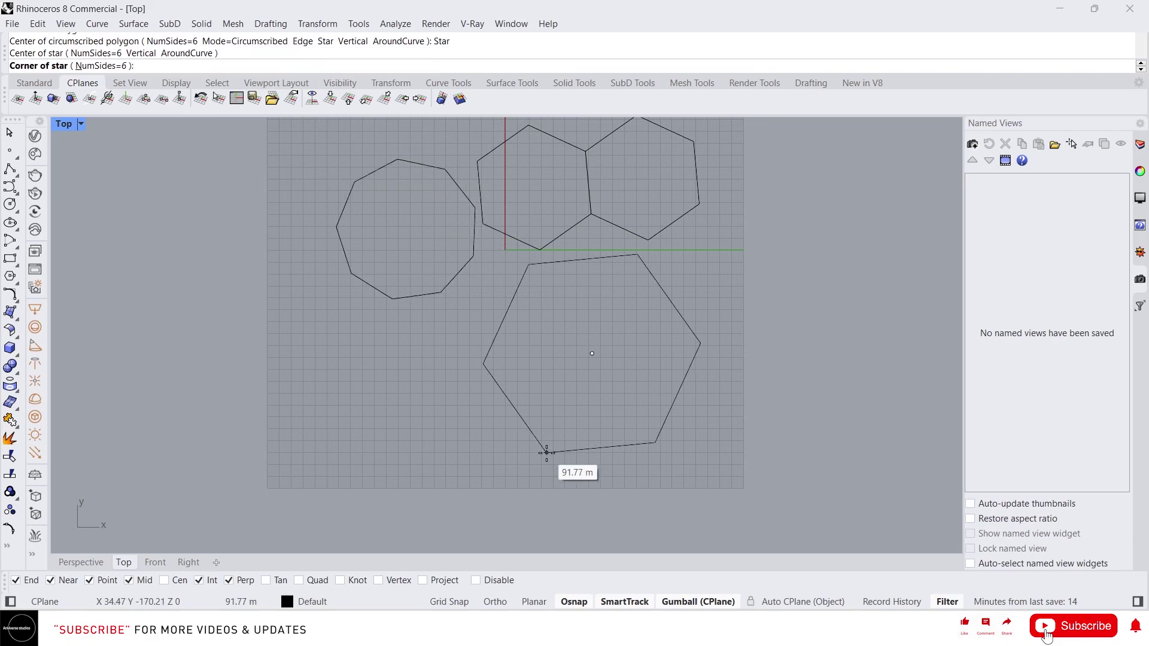
click(547, 452)
click(580, 403)
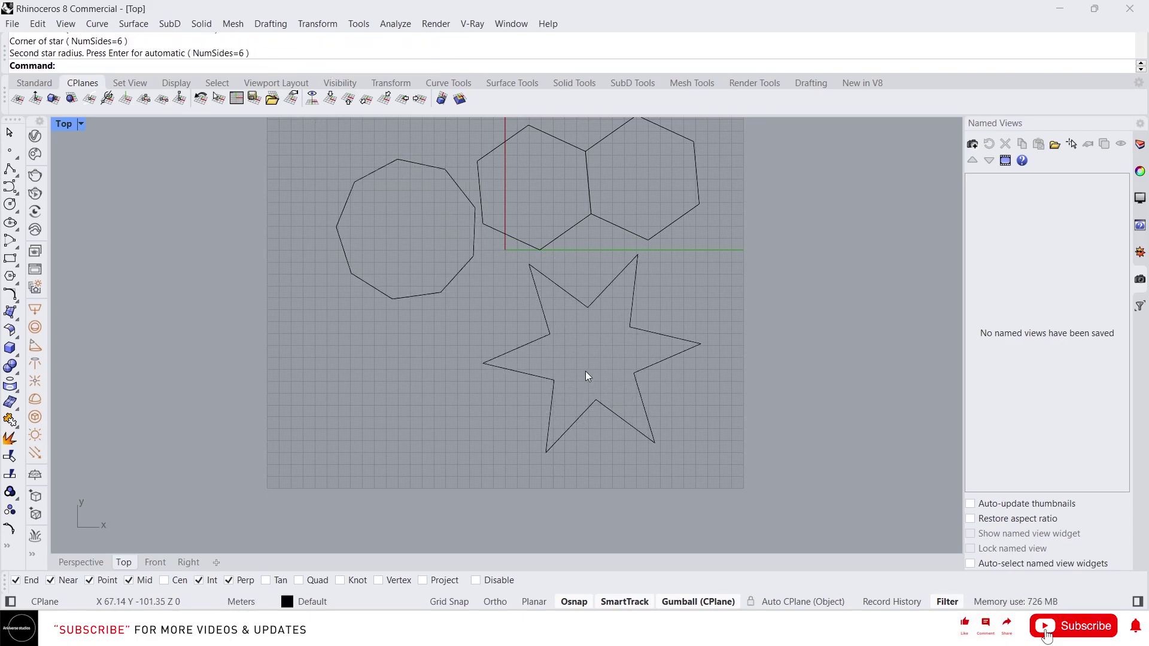
Step: Draw a 12-point star at the lower left and shift the view to show both stars
key(Return)
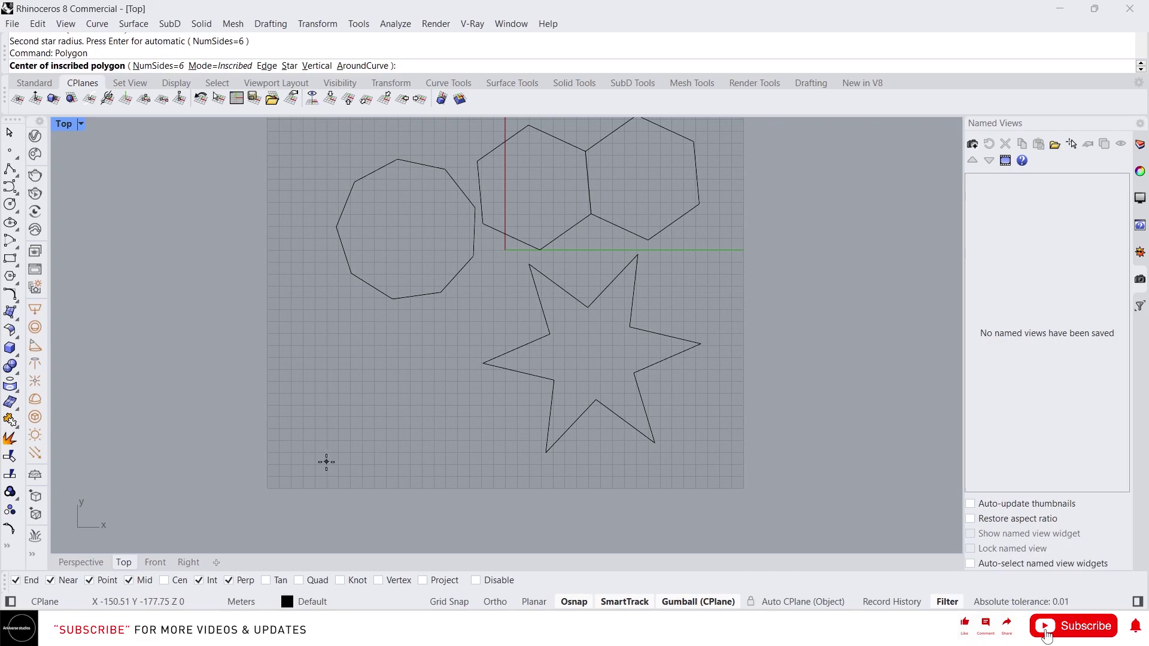
click(289, 65)
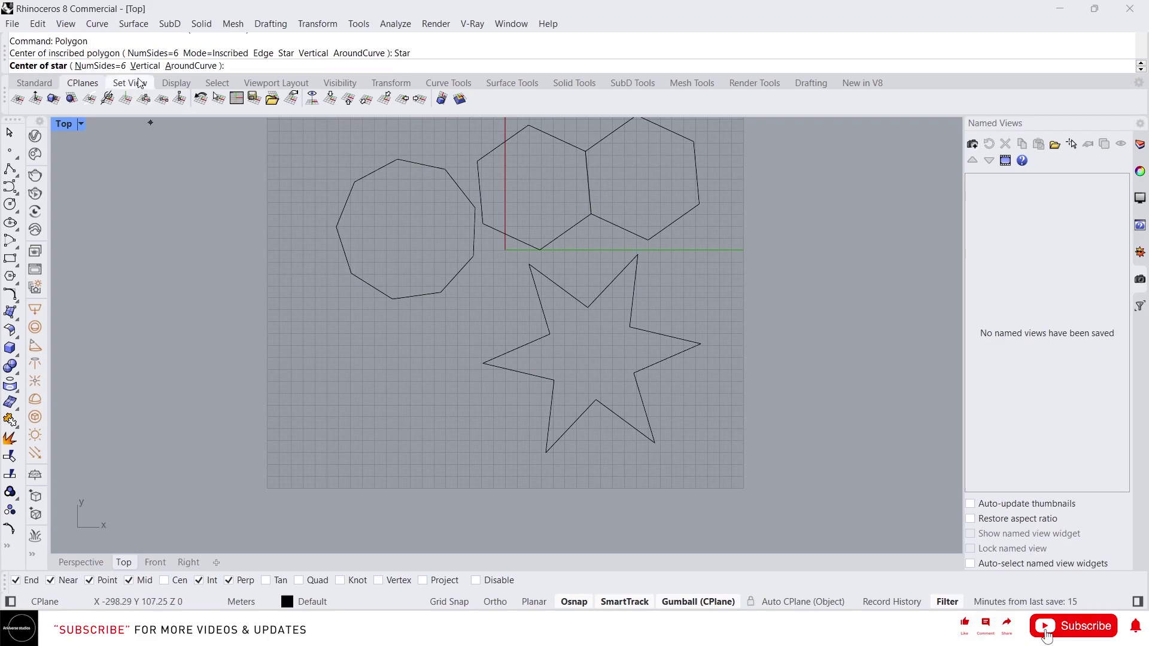
click(111, 70)
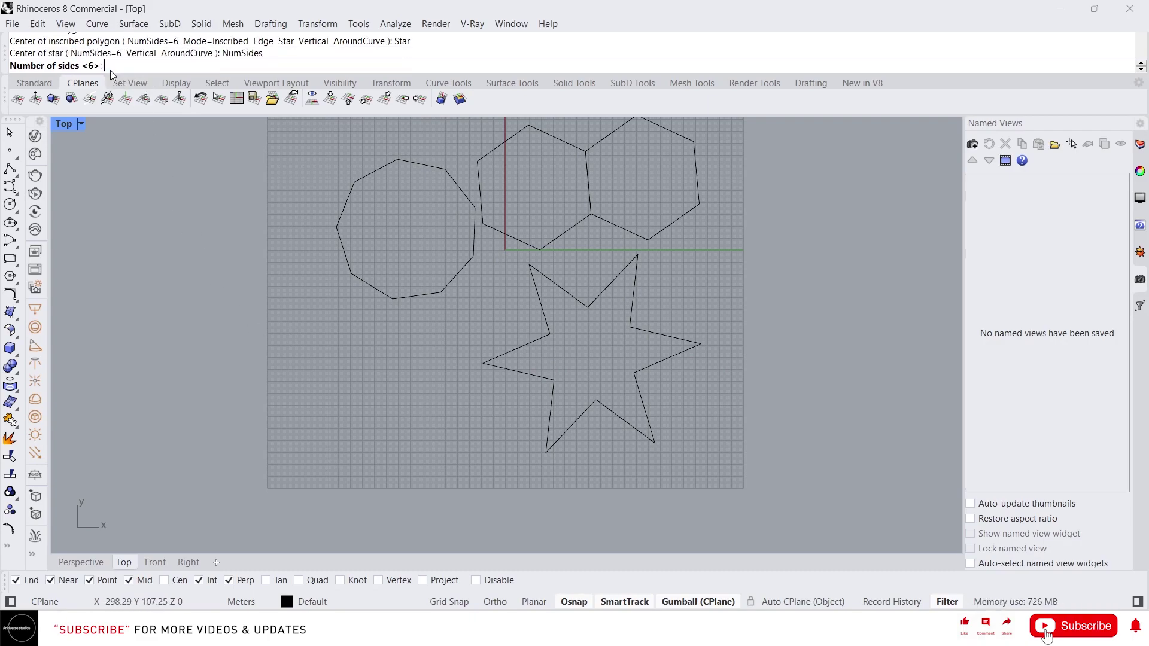
text(12)
key(Return)
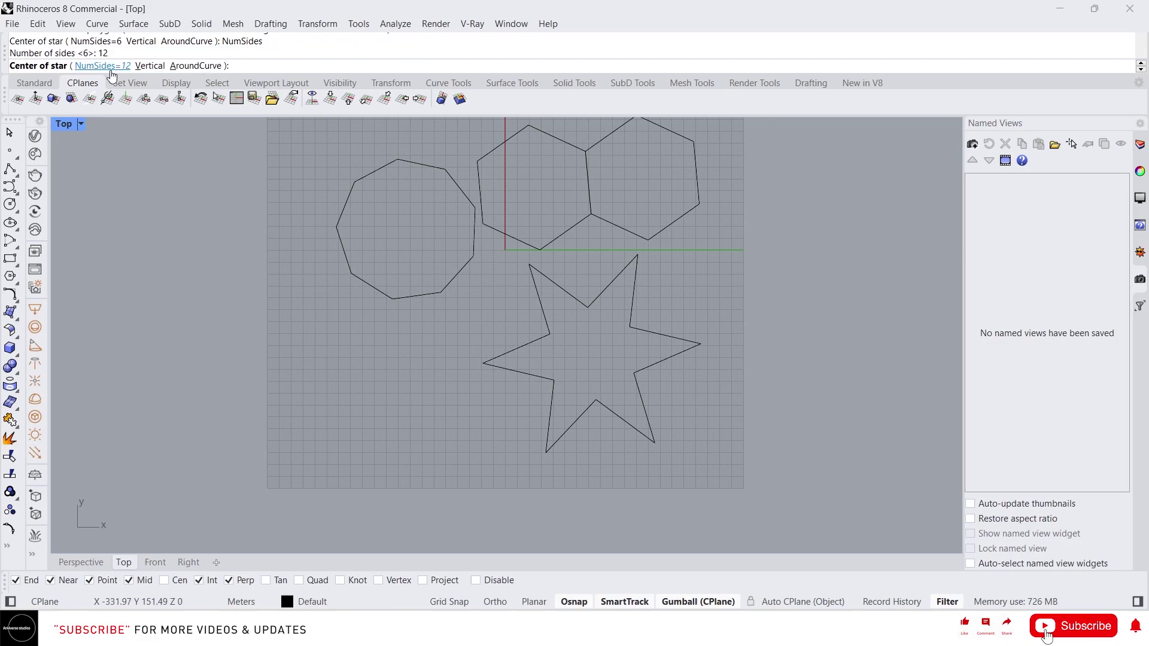
click(259, 456)
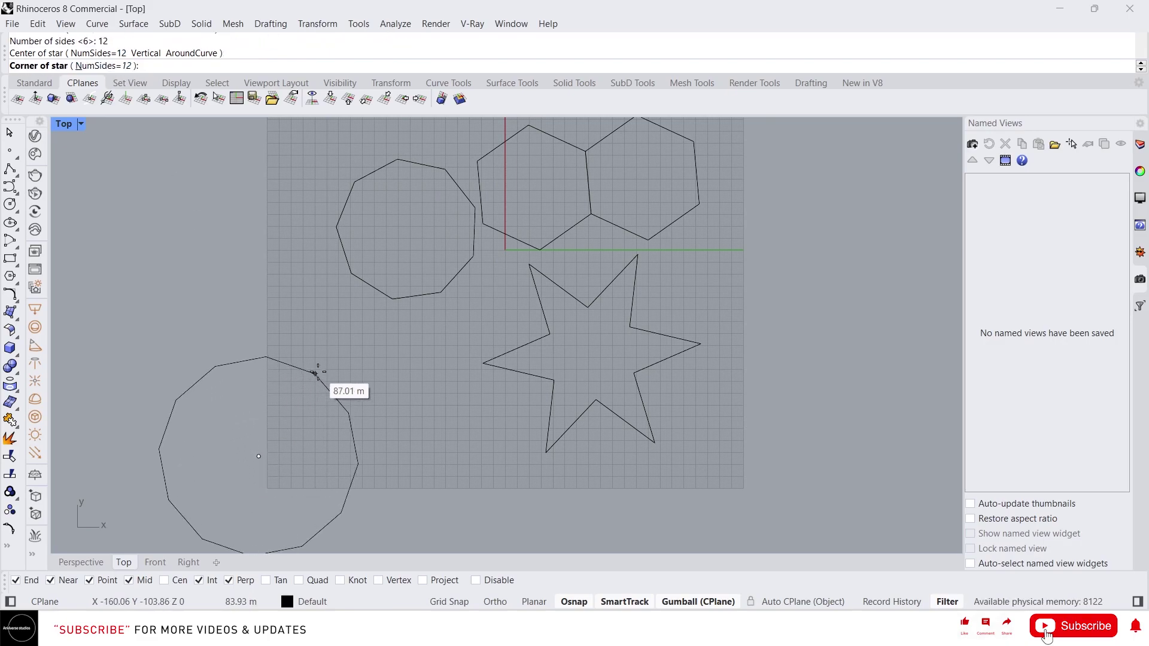
click(321, 364)
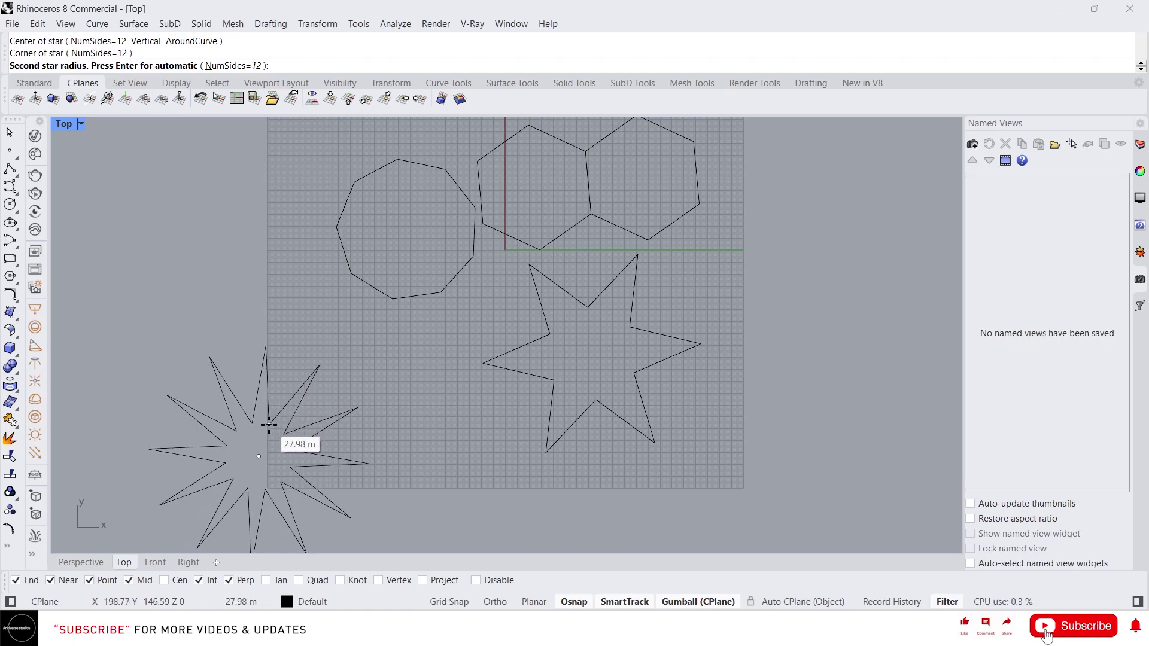
click(268, 428)
right_drag(328, 417, 325, 369)
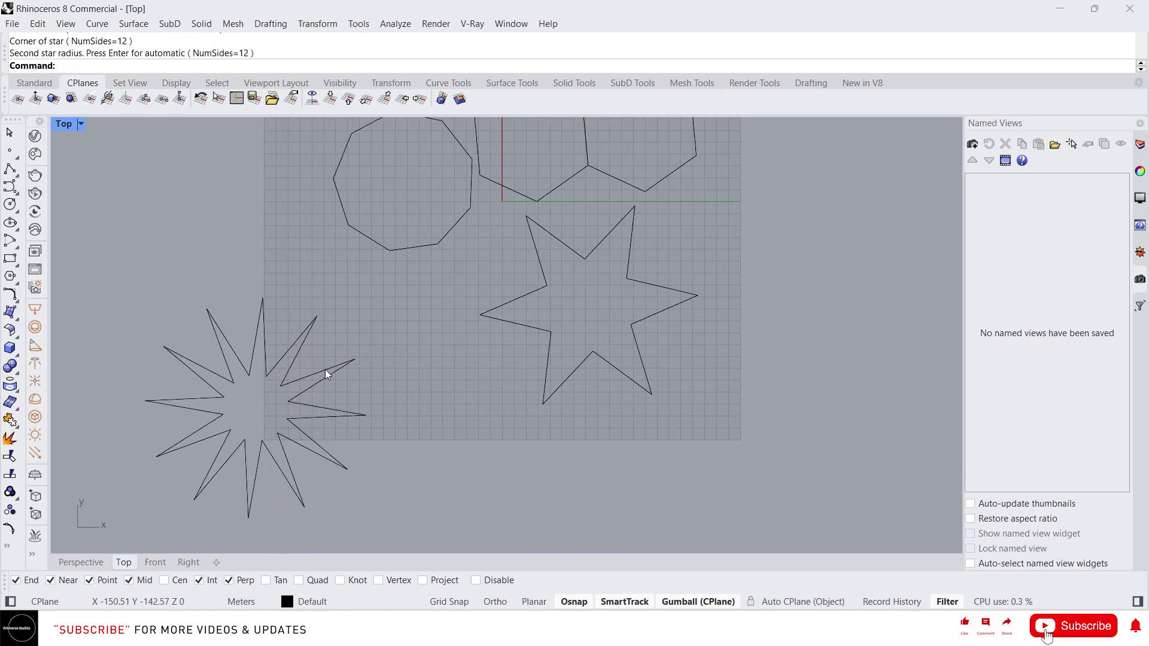
right_click(332, 371)
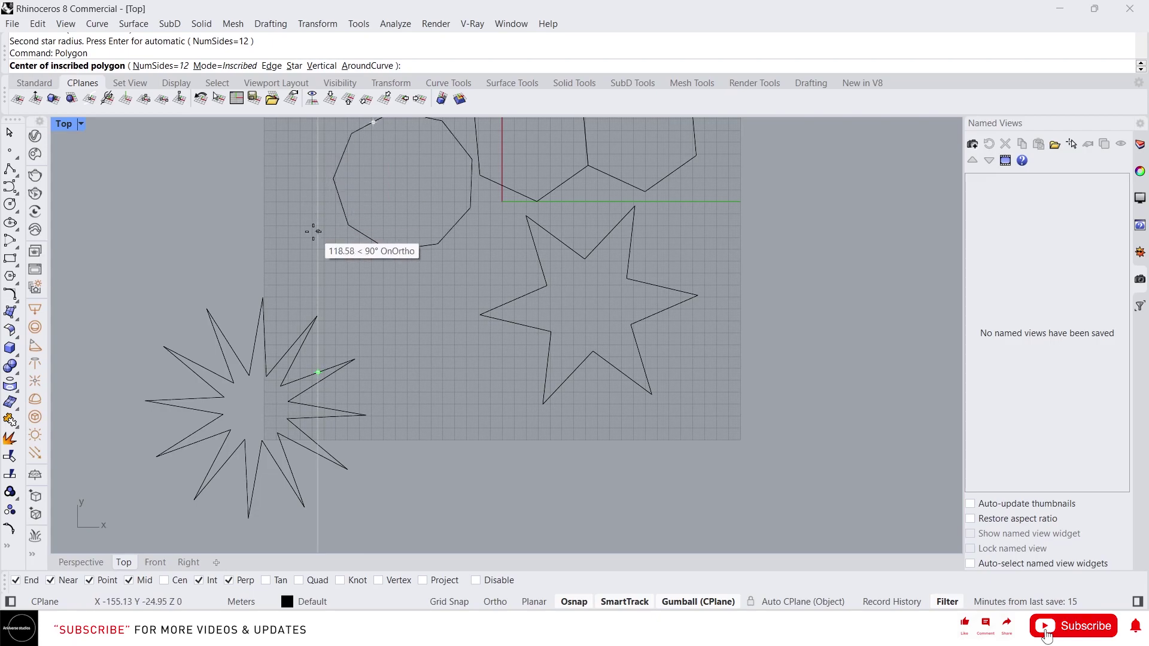
Step: In the Perspective view, draw an upright 12-sided polygon and orbit around to inspect it
key(Escape)
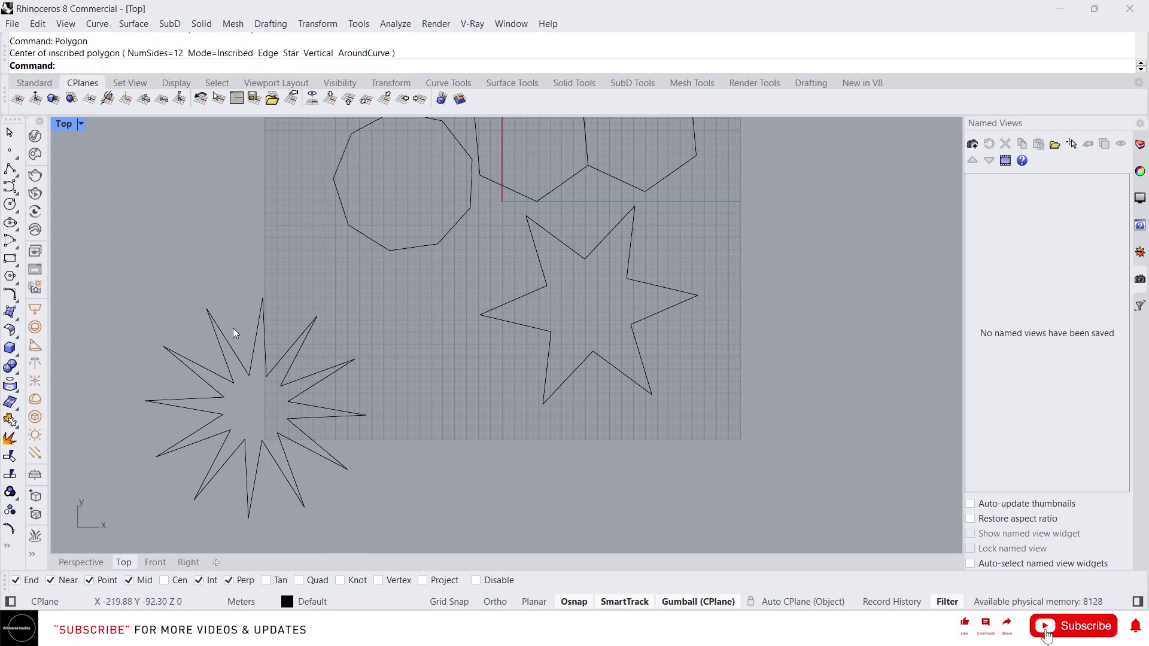
click(105, 561)
key(Return)
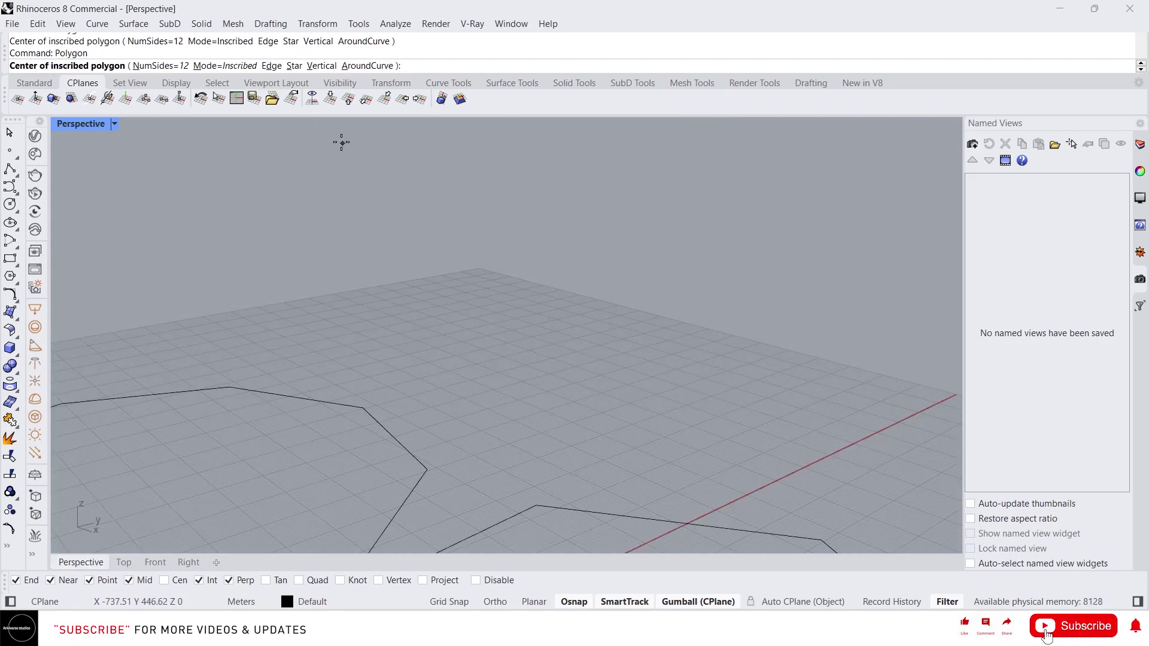
click(322, 66)
click(545, 363)
click(683, 388)
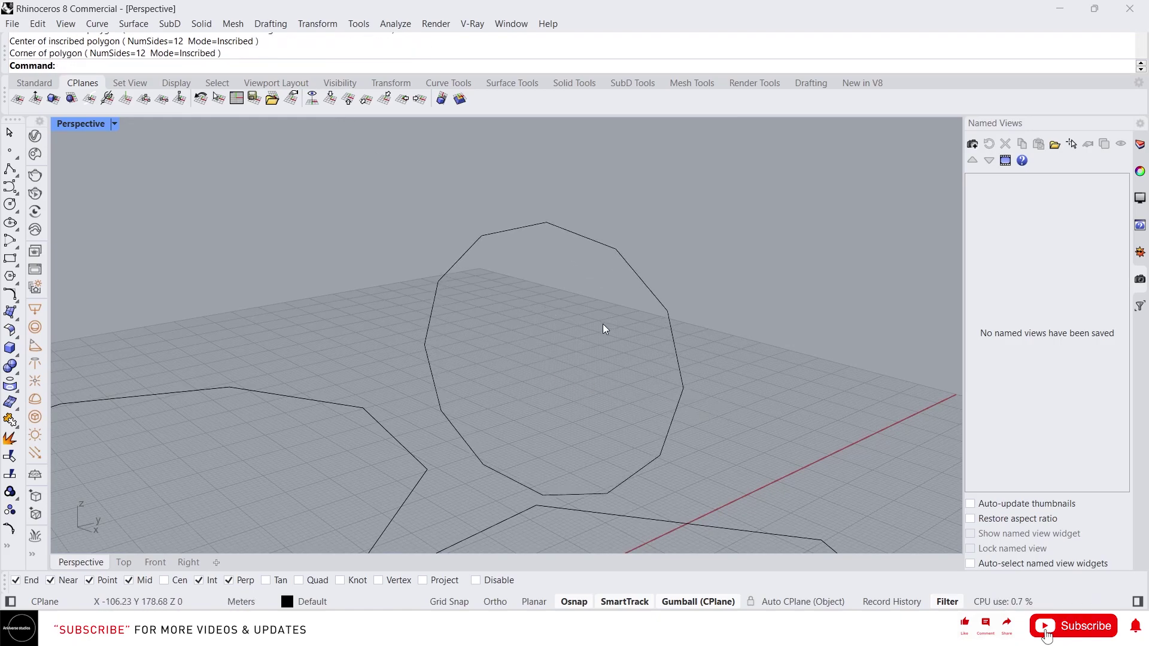
click(441, 267)
right_drag(441, 267, 405, 295)
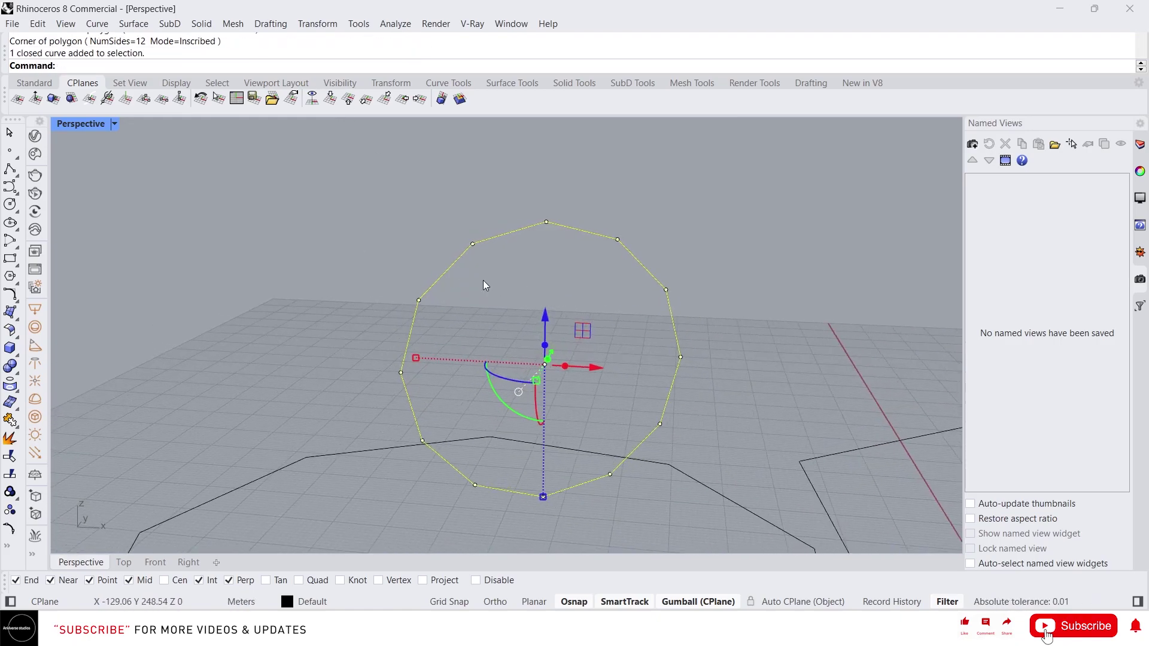
right_drag(485, 285, 389, 274)
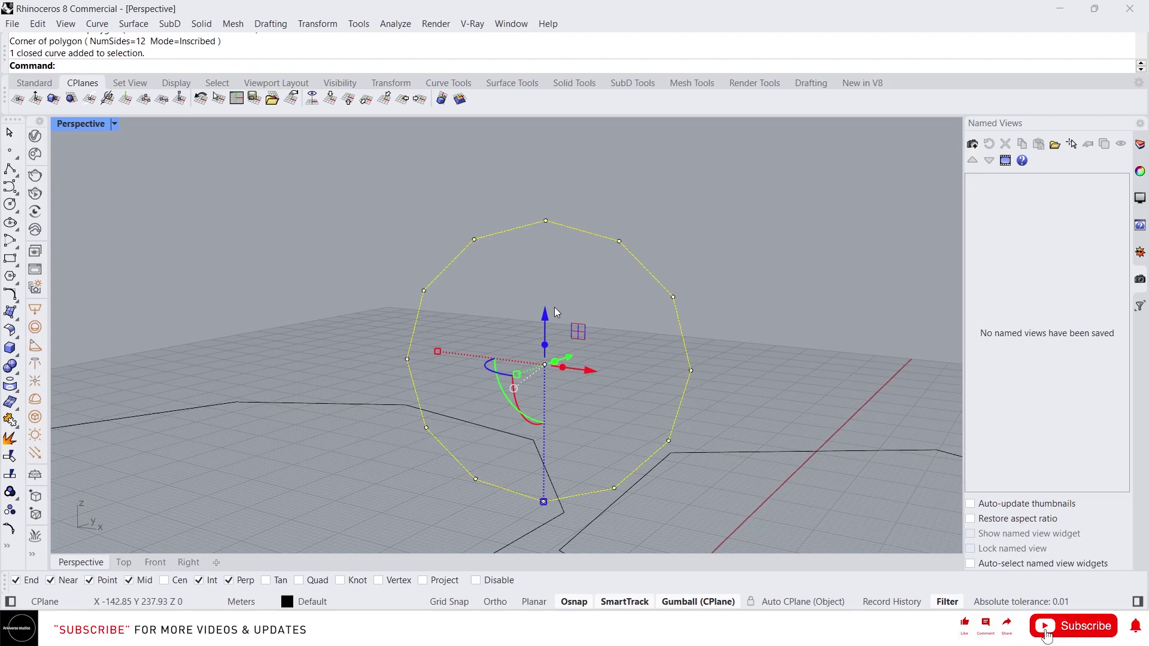
key(Return)
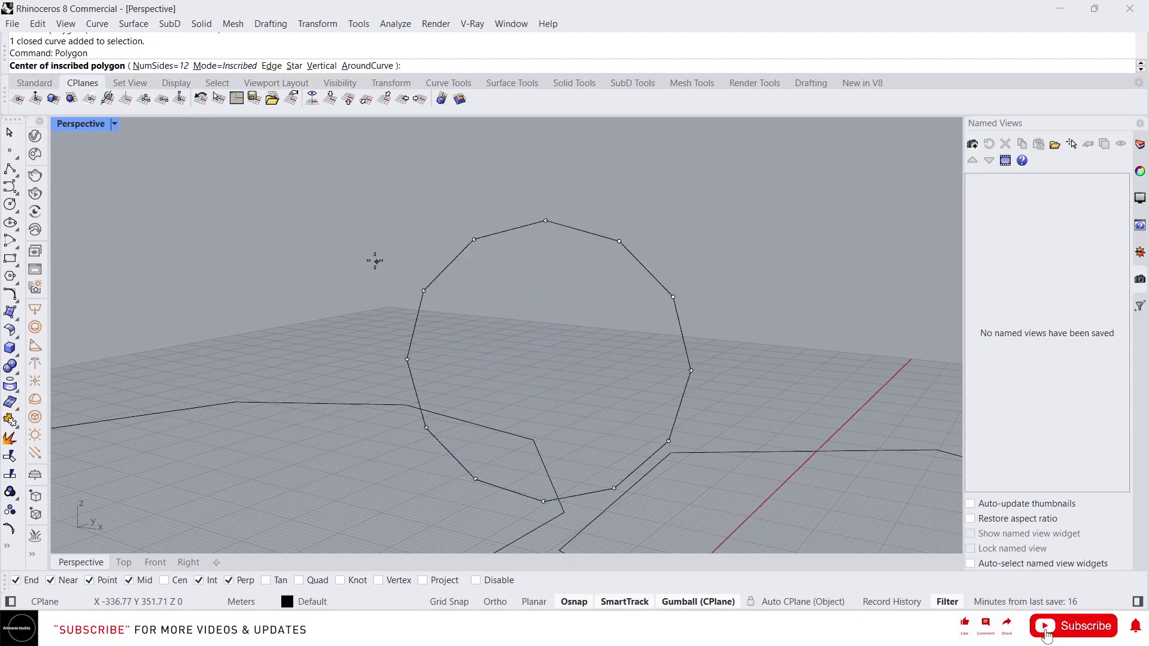
Step: Using AroundCurve, draw a small 12-sided polygon perpendicular to the upright 12-gon's top edge
click(369, 68)
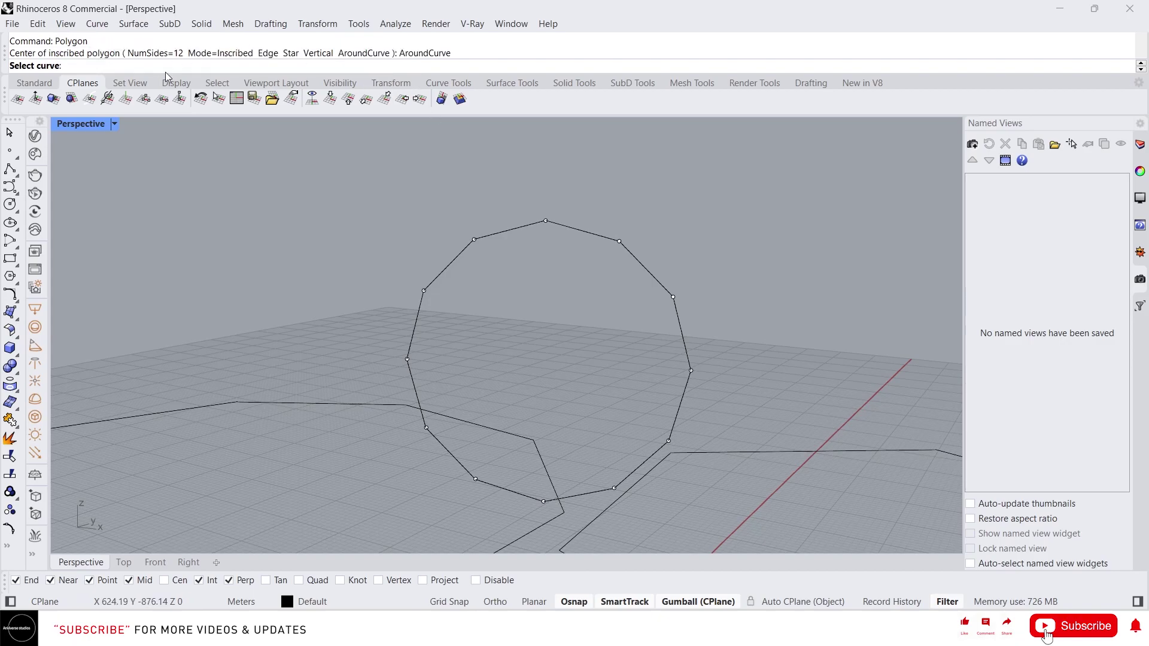
click(529, 225)
click(509, 230)
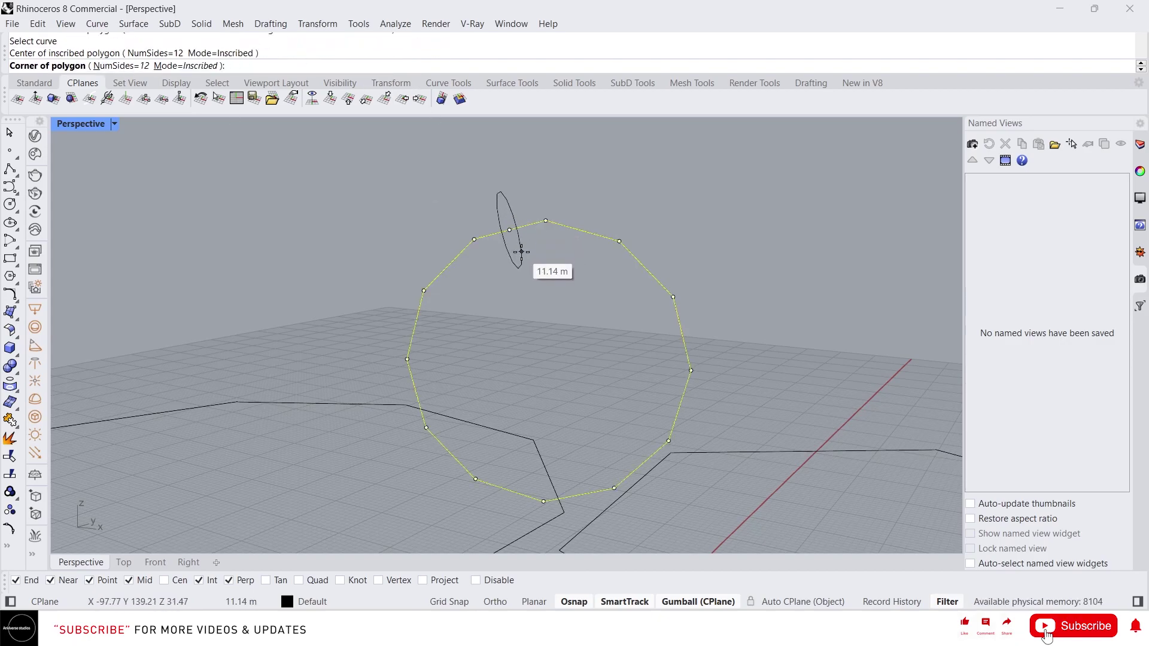
click(521, 263)
click(518, 268)
scroll(471, 264, up, 3)
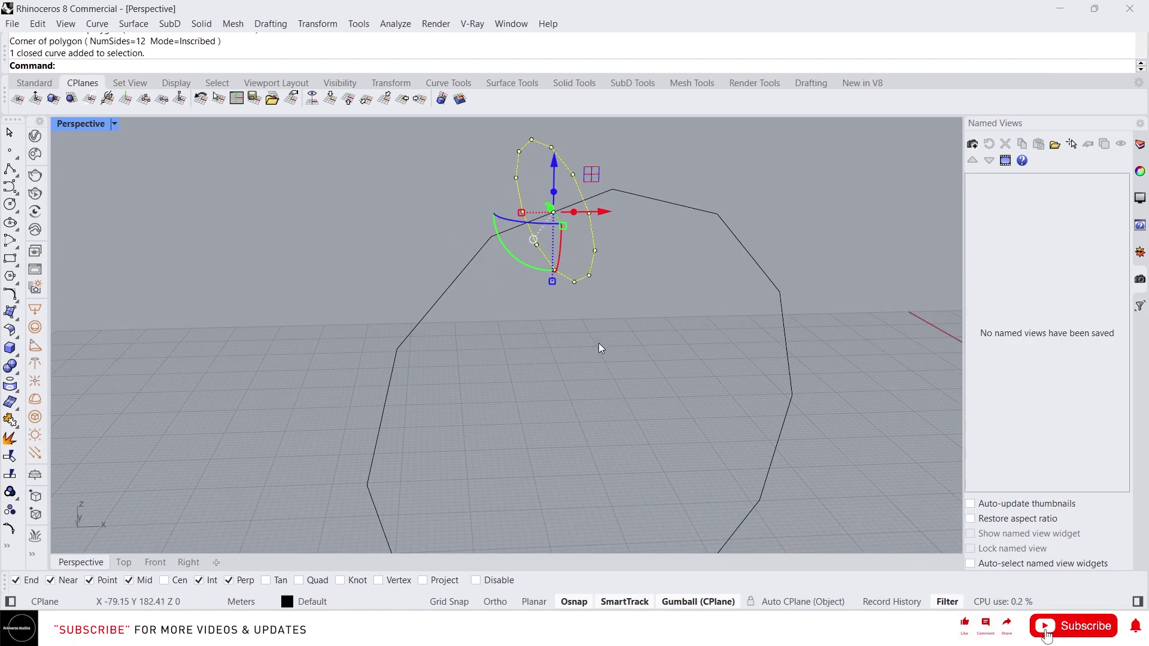
key(Escape)
scroll(635, 386, down, 3)
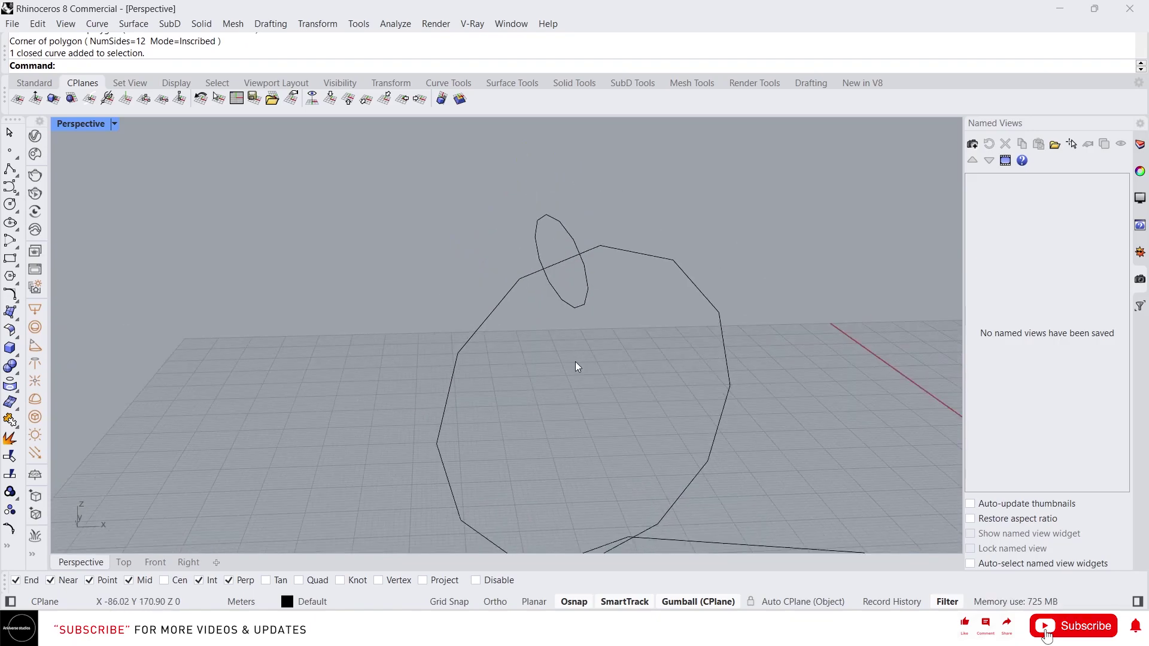
scroll(456, 353, down, 5)
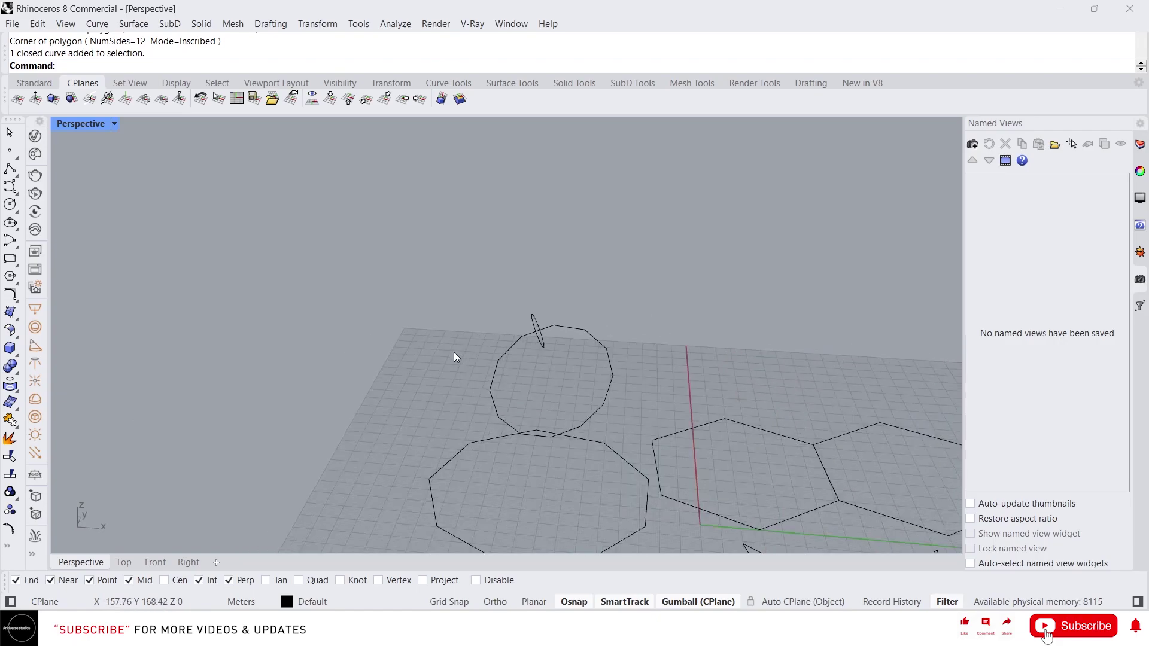